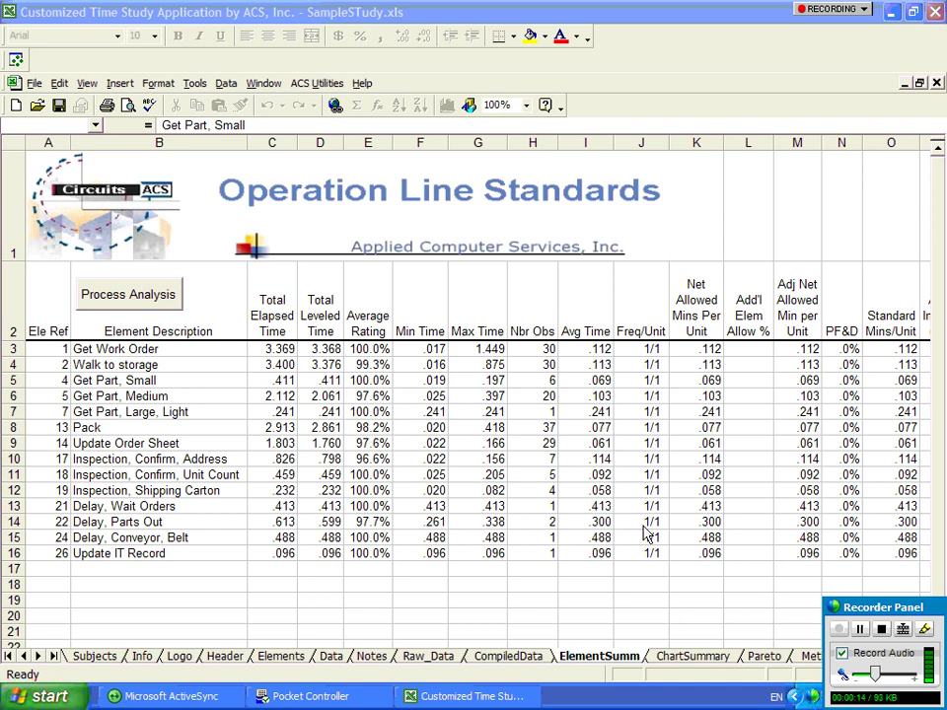
- Review the three Get Part elements on the ElementSumm sheet and run the Process Analysis
left_click(132, 388)
left_click_drag(131, 388, 136, 413)
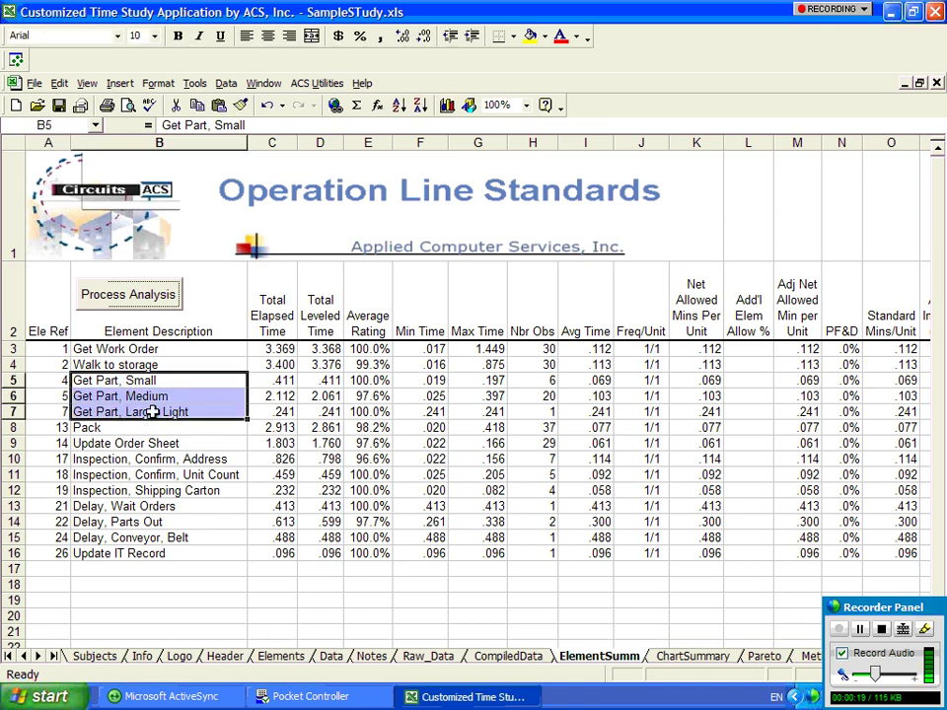
left_click(143, 298)
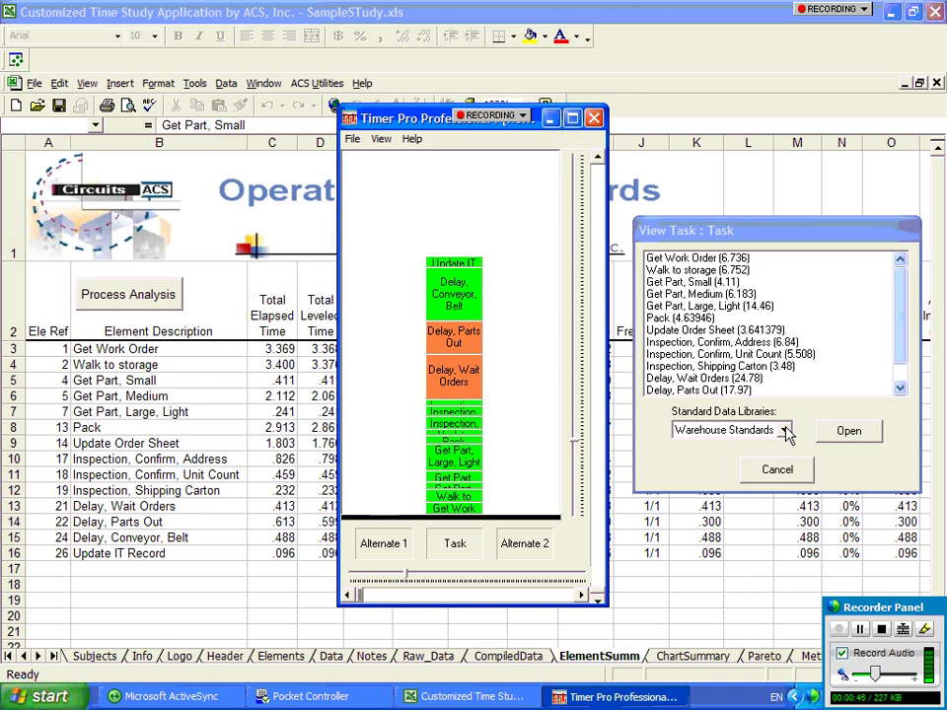
- Choose Warehouse Standards as the standard data library for the task and open it
left_click(786, 432)
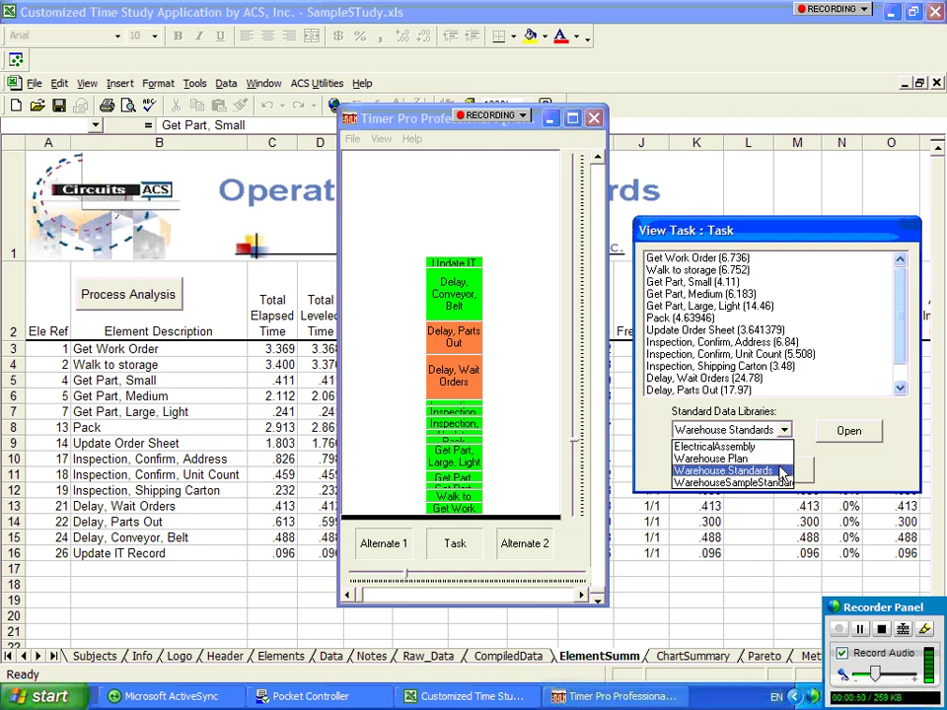
left_click(783, 471)
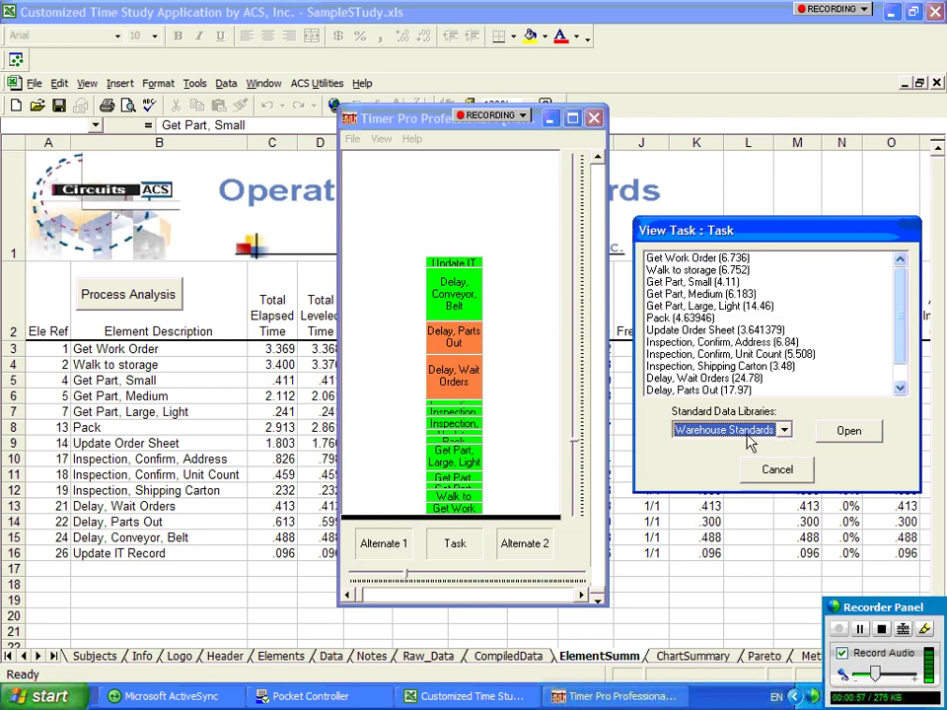
left_click(851, 434)
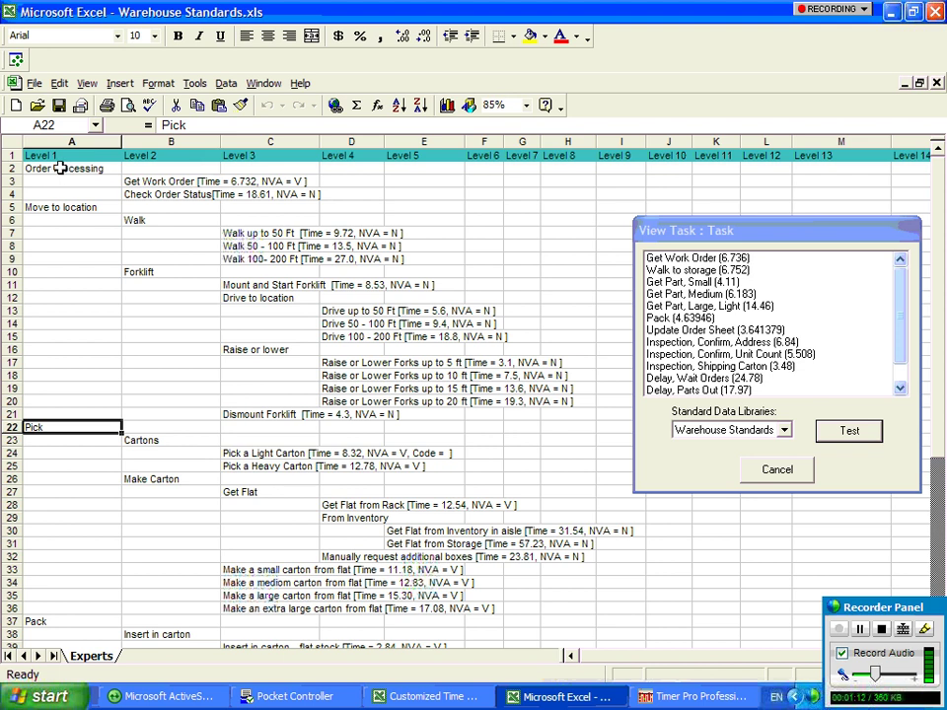
- Examine how the Walk entries under Move to location and the Cartons entries under Pick are arranged by level
left_click(64, 208)
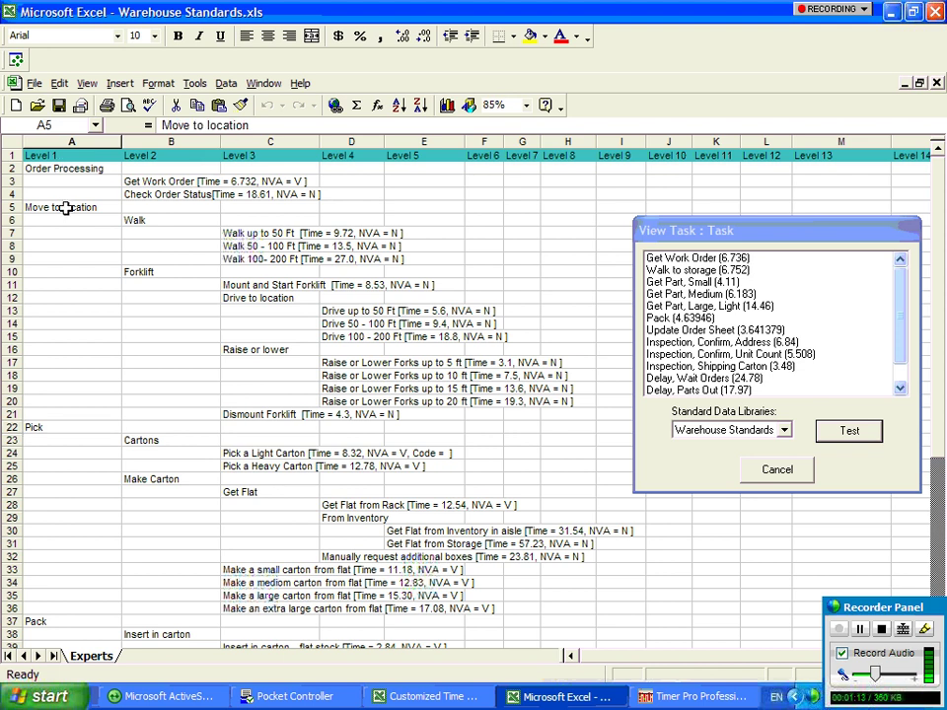
left_click(149, 221)
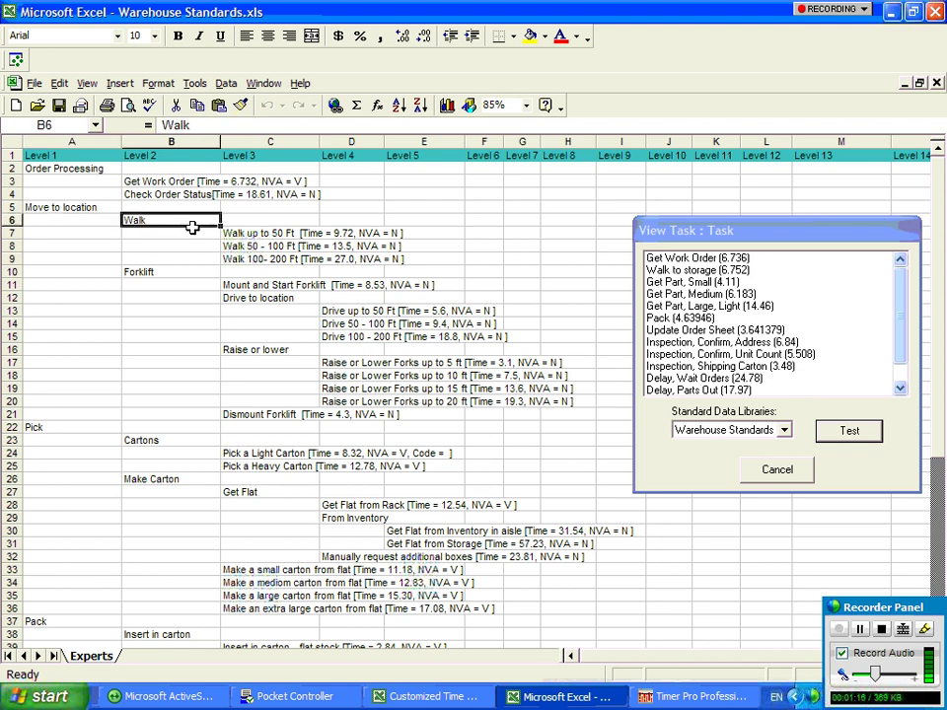
left_click_drag(237, 237, 267, 257)
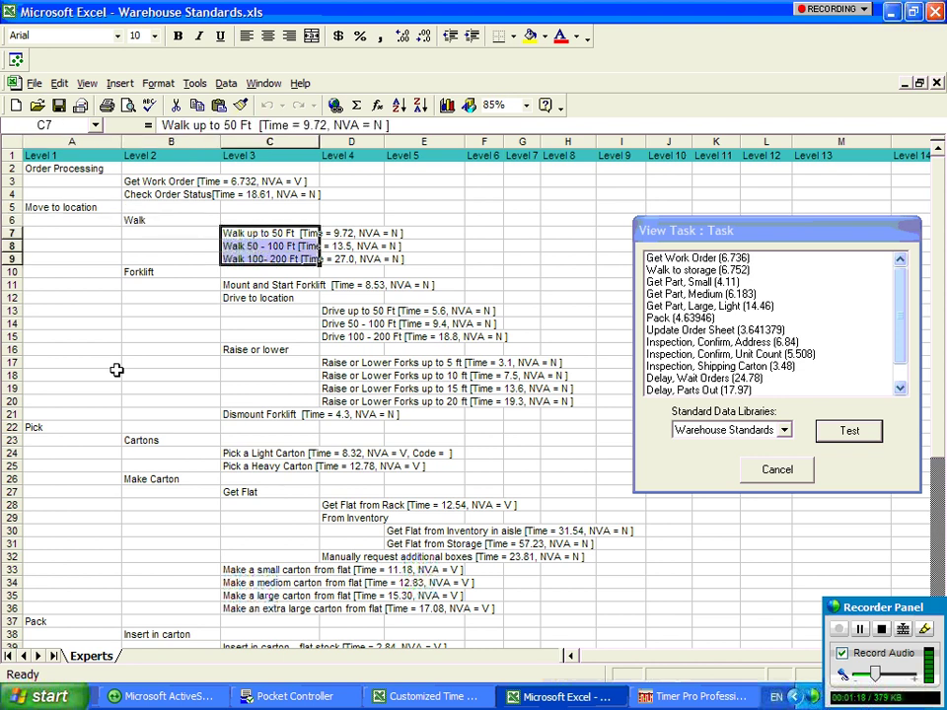
left_click(114, 430)
left_click(128, 440)
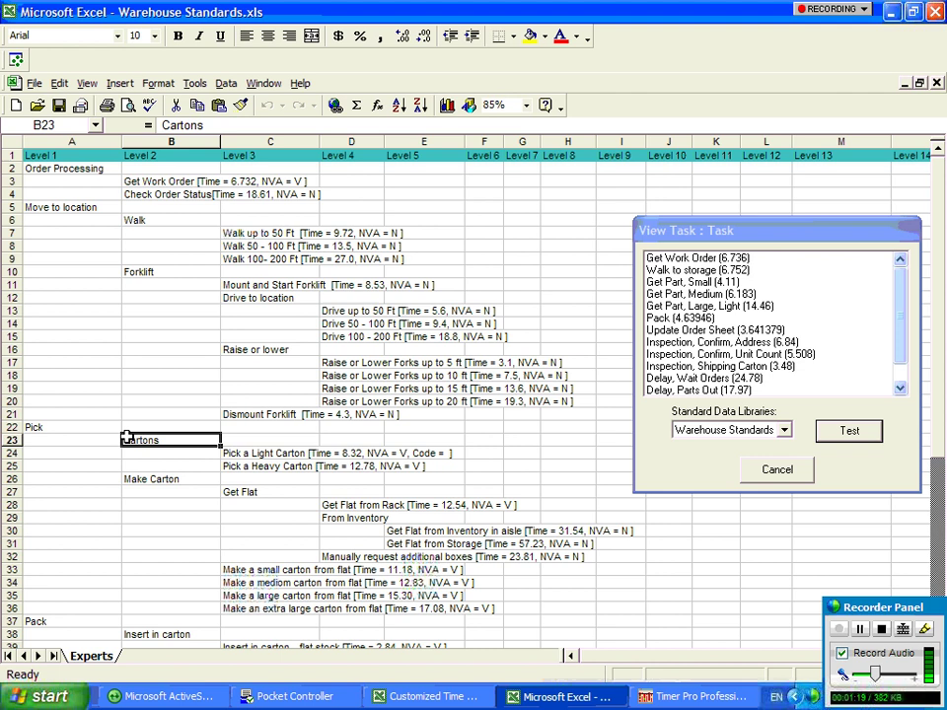
left_click_drag(243, 454, 244, 461)
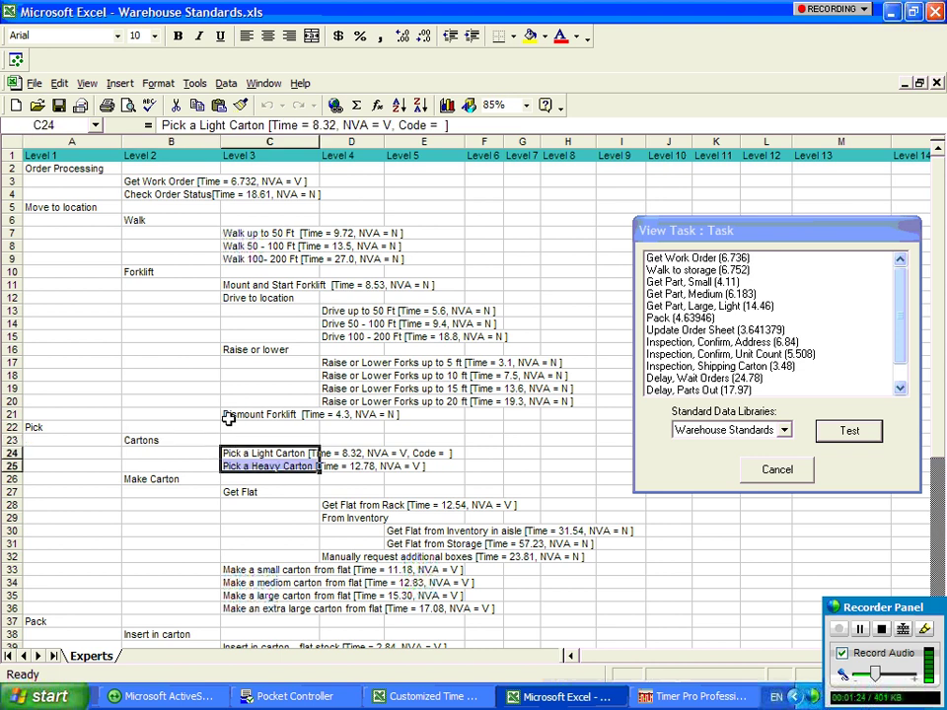
- Insert four blank rows directly below Pick, above the Cartons entry in row 23
left_click(7, 440)
left_click_drag(8, 440, 8, 479)
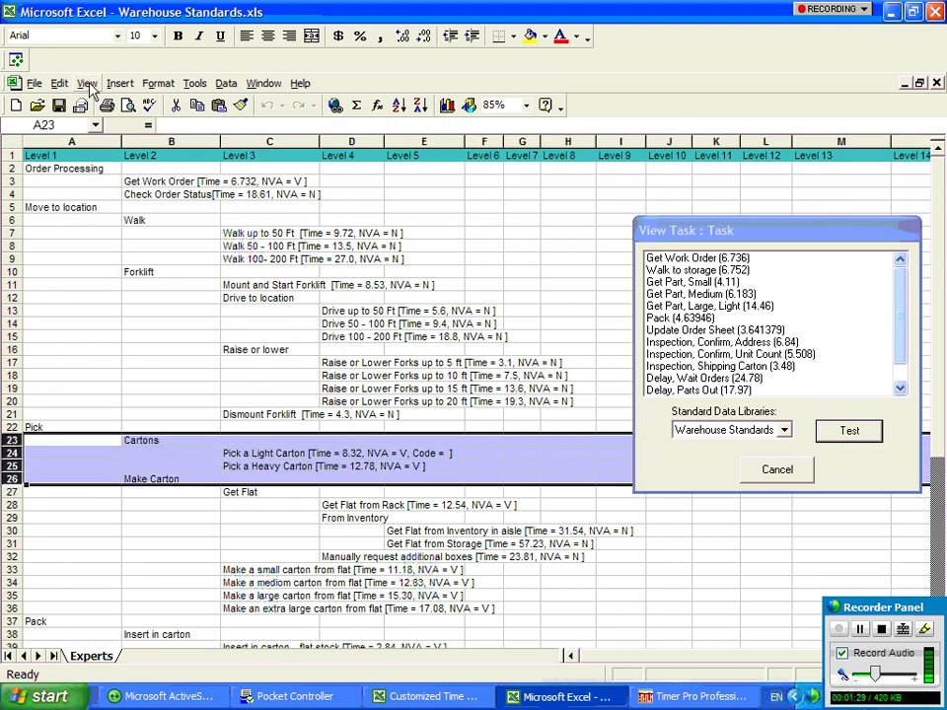
left_click(120, 83)
left_click(130, 97)
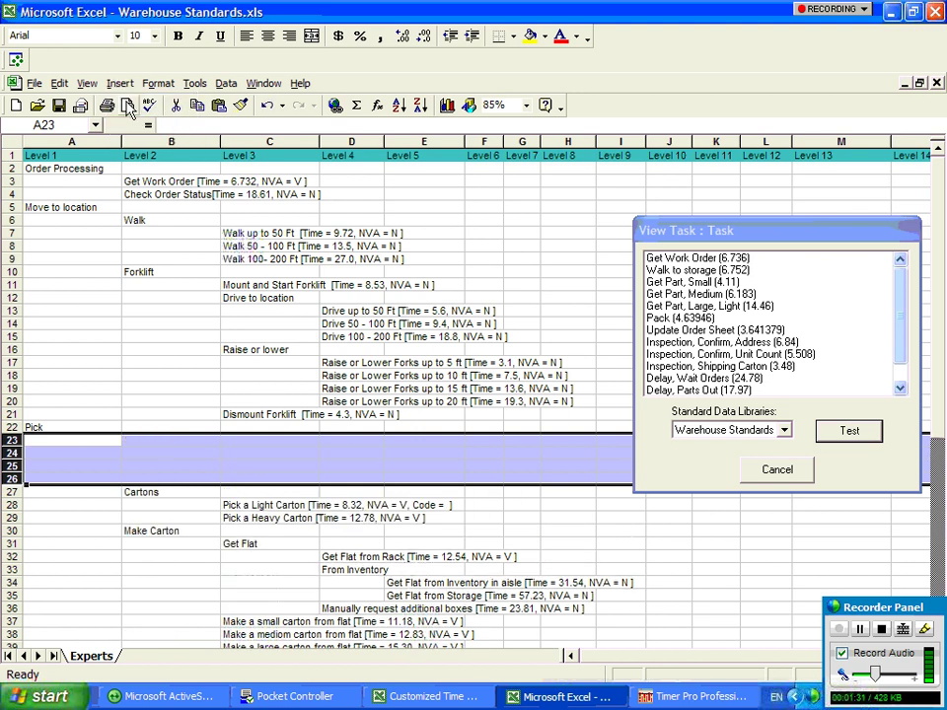
- Enter the Level 2 category "Individual Parts" in cell B23 under Pick
left_click(168, 440)
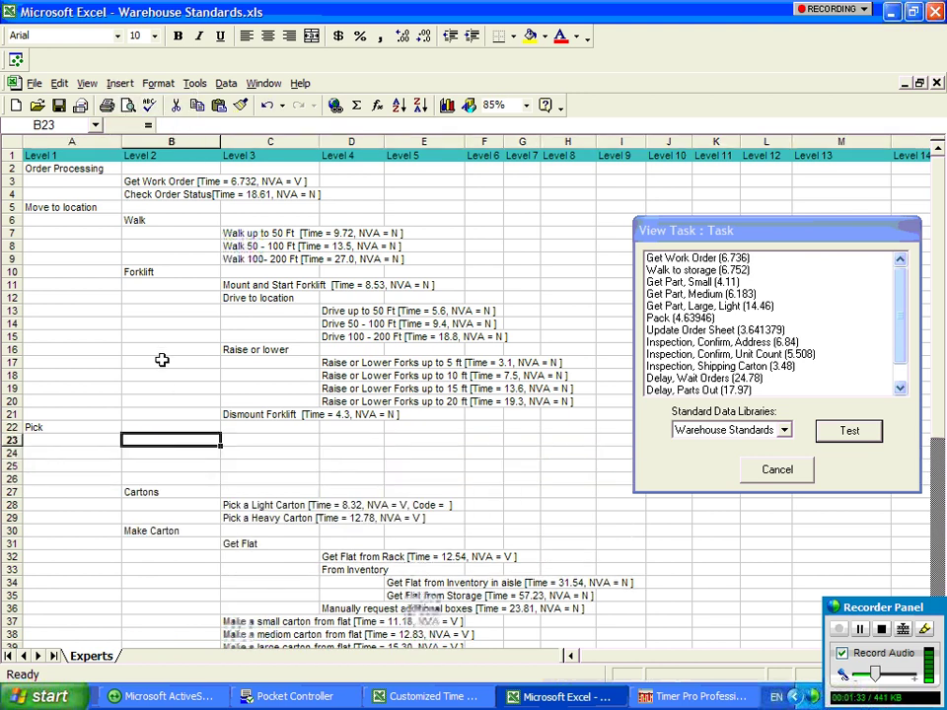
type("Indivi")
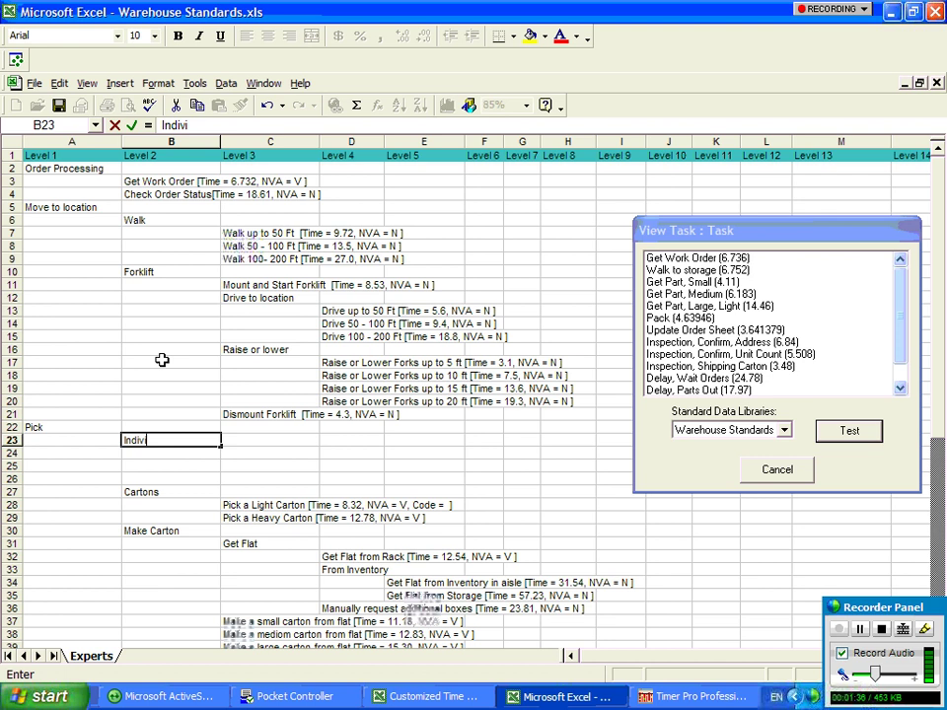
type("dual Parts")
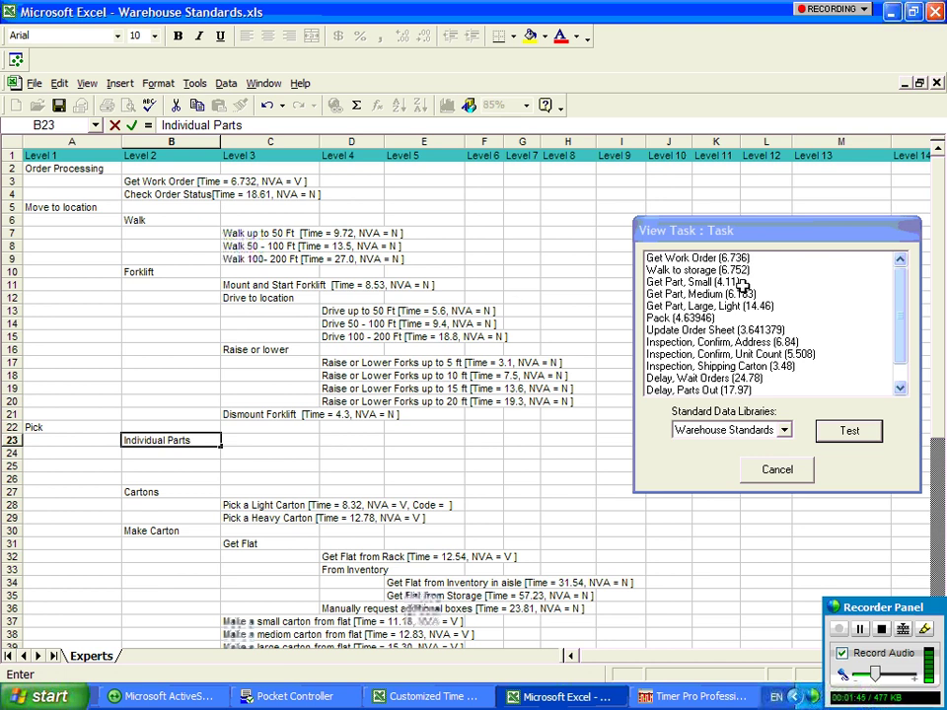
key("Return")
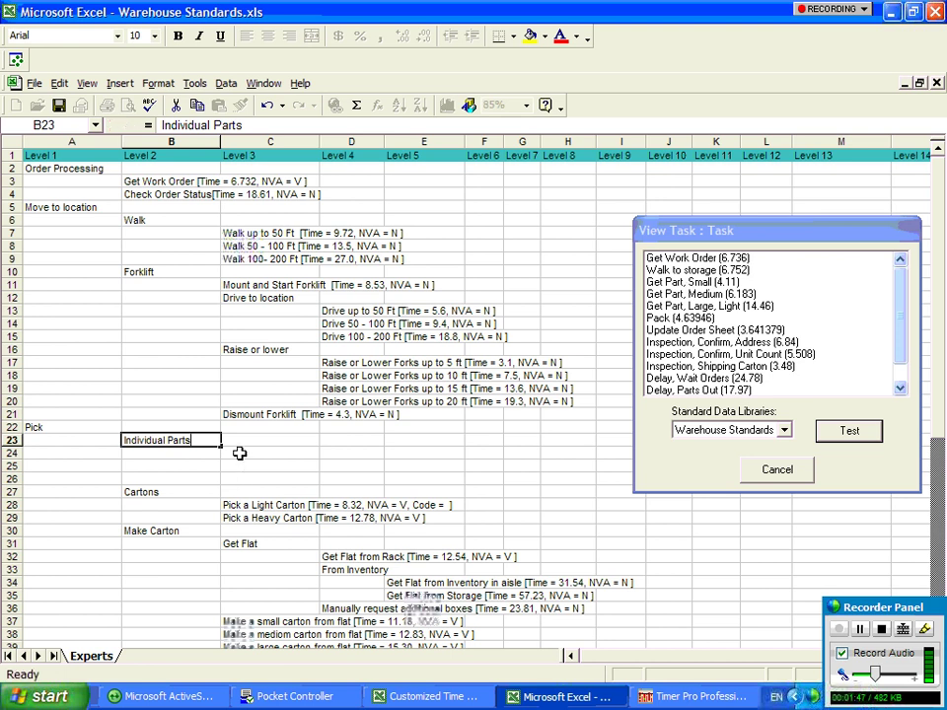
- Copy the "Get Part, Small" activity with its 4.11 time from the task list into cell C24 under Individual Parts
left_click(269, 453)
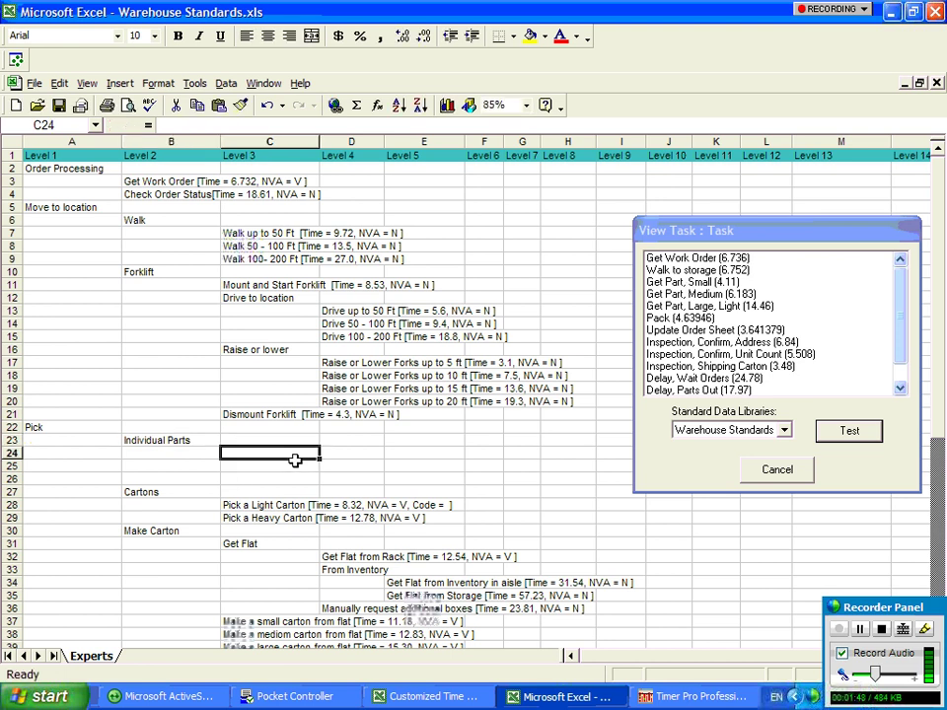
left_click(669, 282)
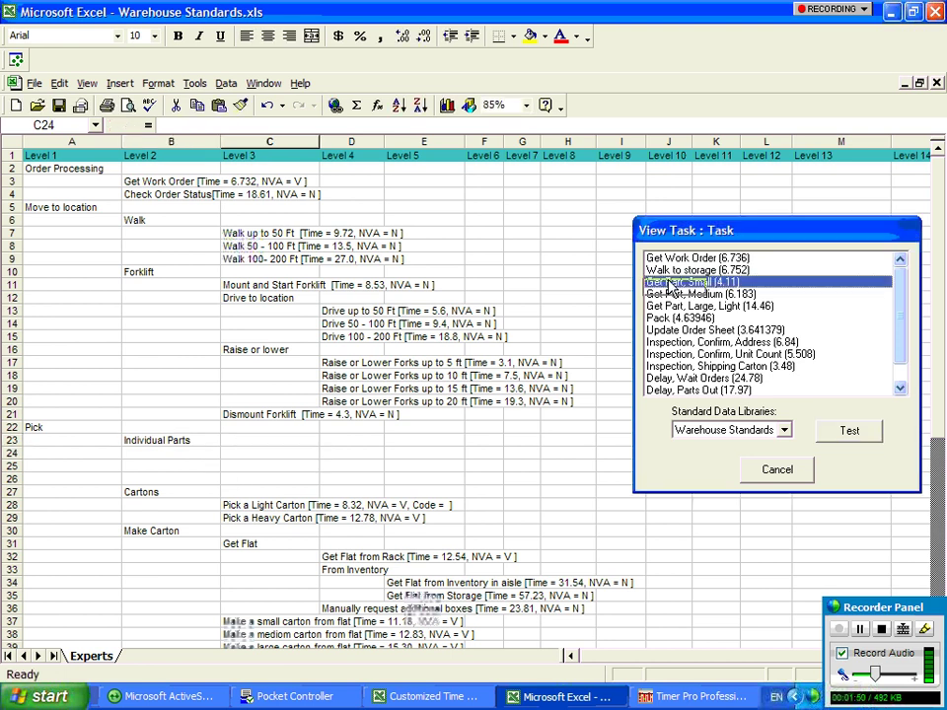
left_click(244, 452)
right_click(244, 451)
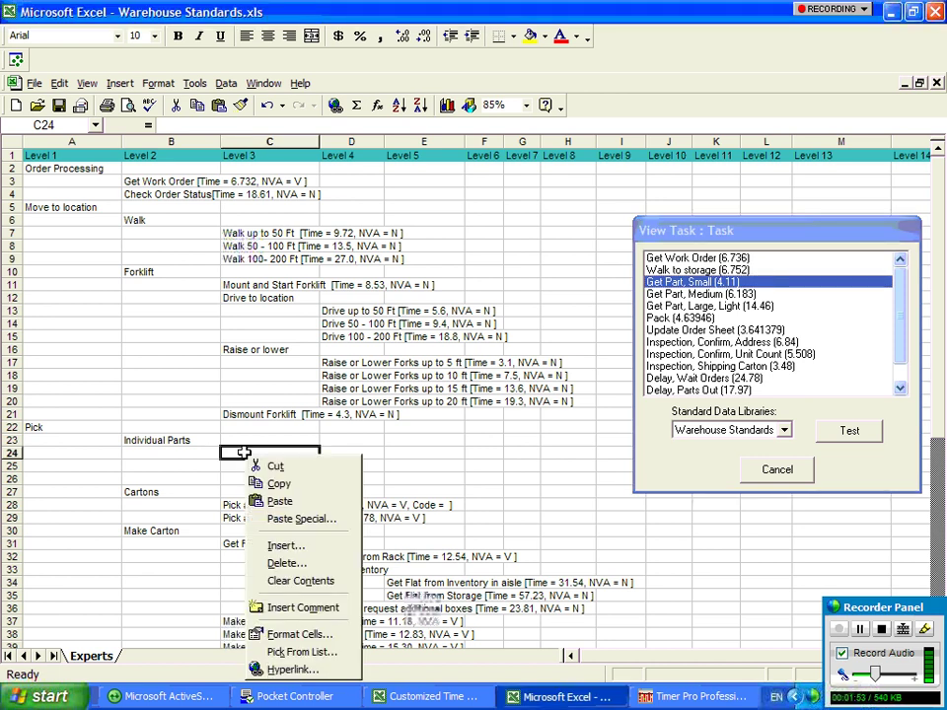
left_click(280, 502)
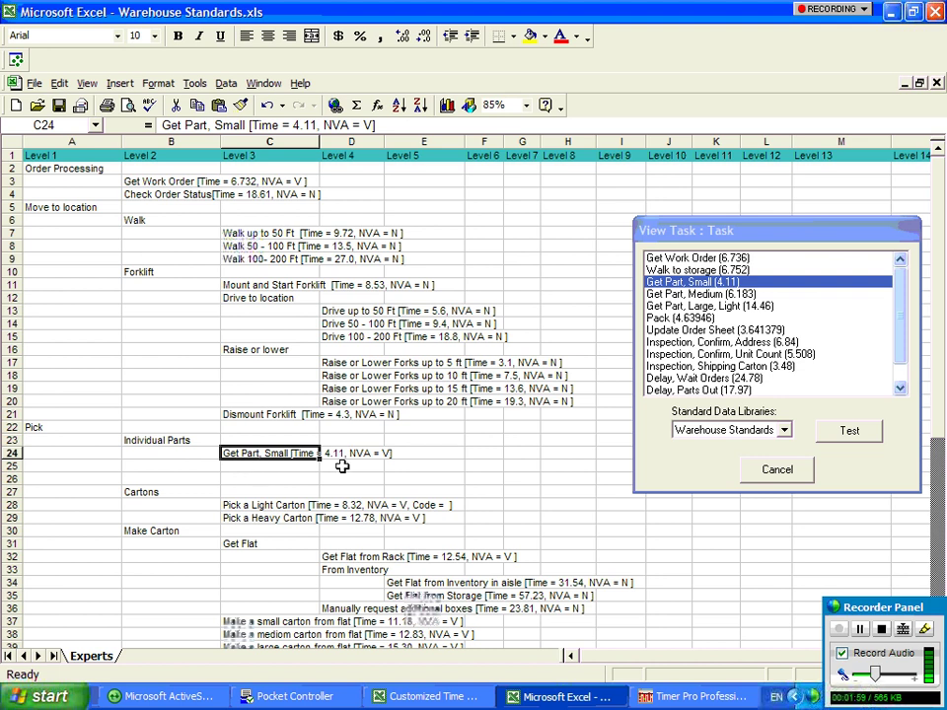
key("Return")
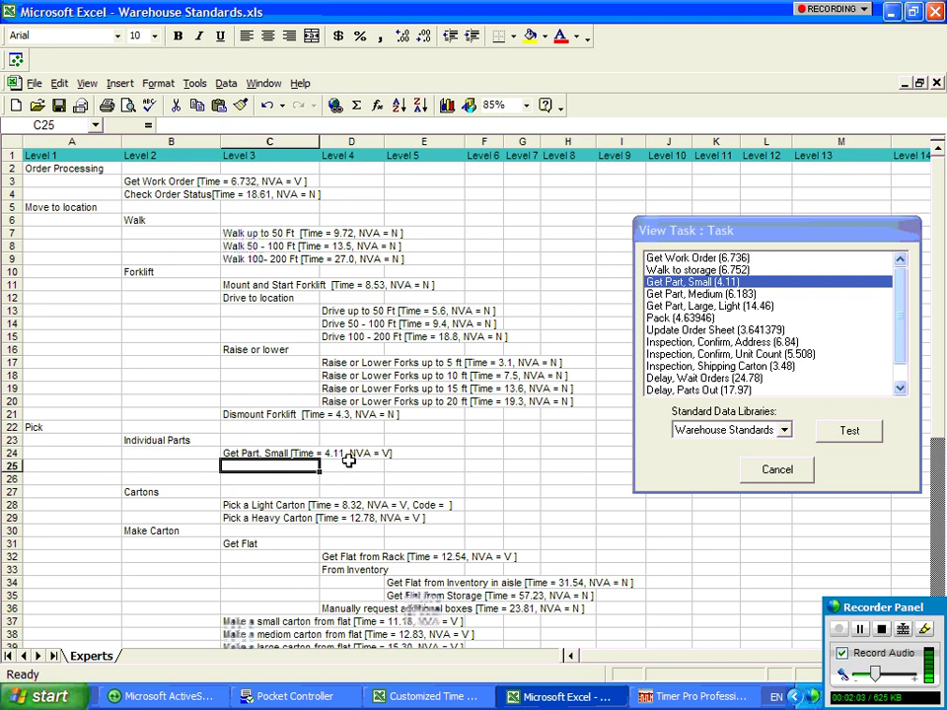
- Copy the "Get Part, Medium" activity with its 6.183 time from the task list into cell C25
left_click(656, 295)
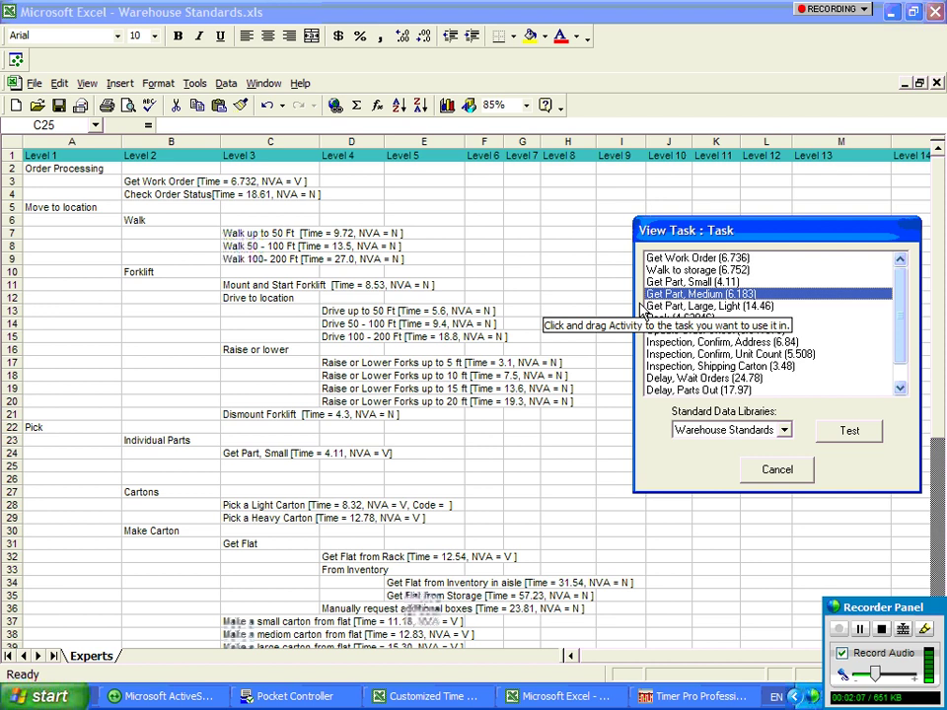
left_click(274, 474)
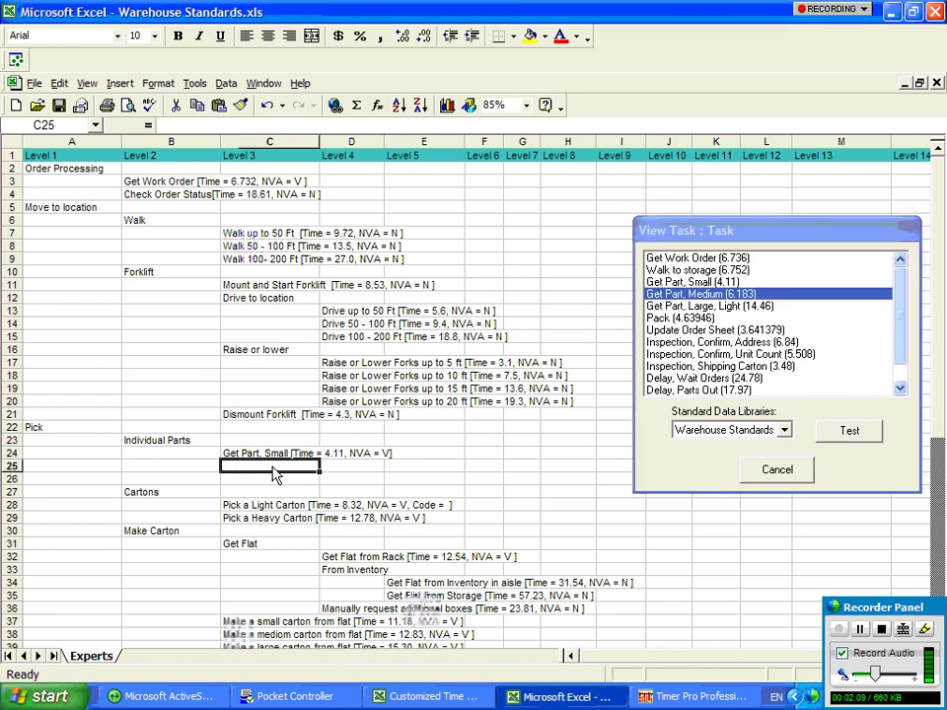
right_click(274, 471)
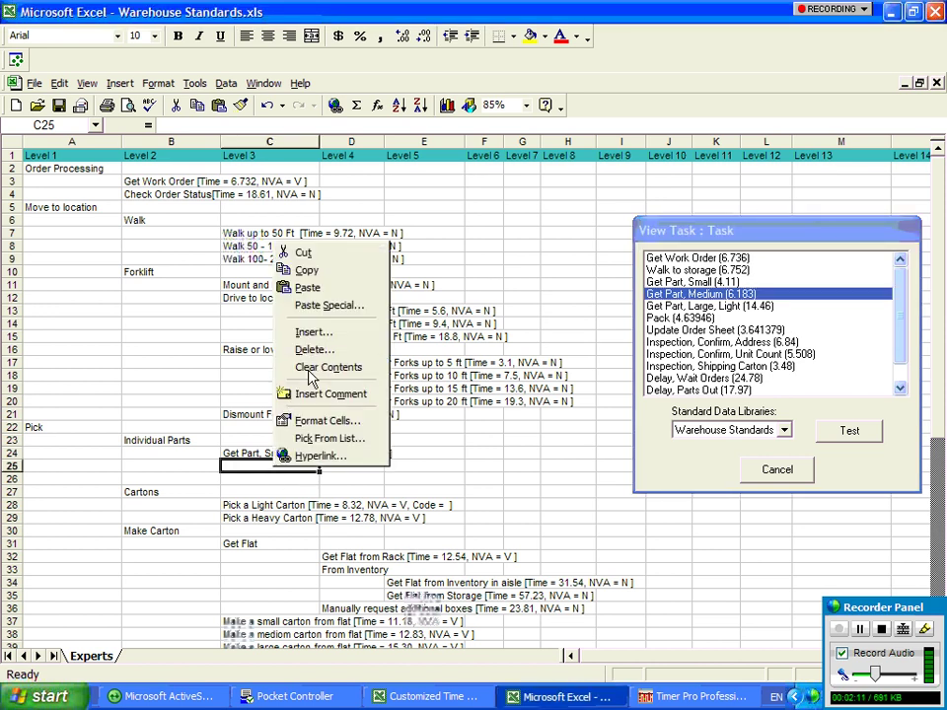
left_click(318, 289)
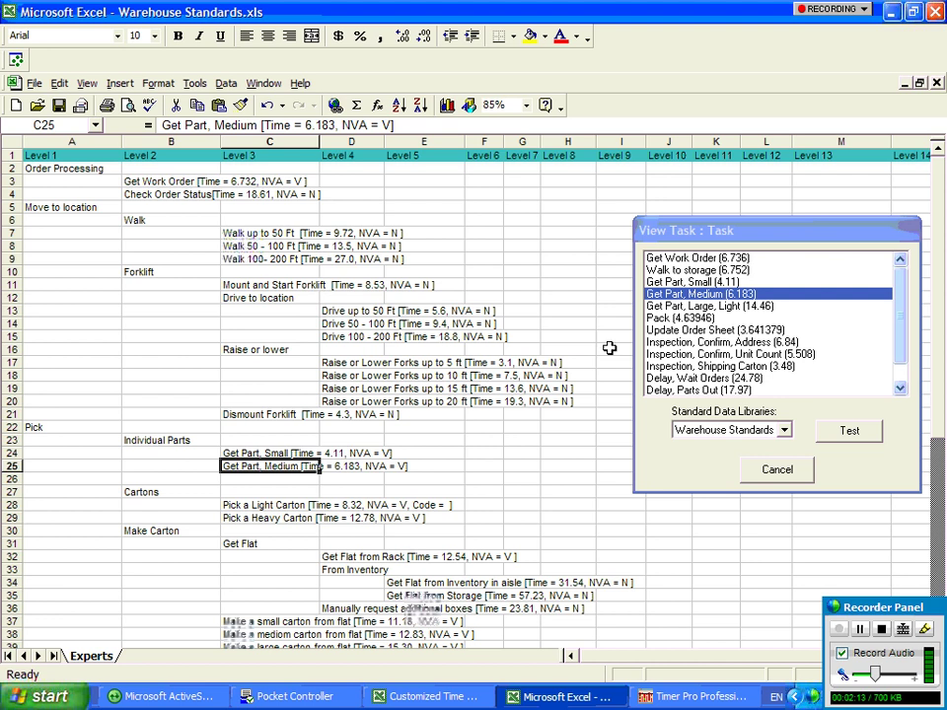
- Copy the "Get Part, Large, Light" activity with its 14.46 time into cell C26 and review the three new entries
left_click(277, 483)
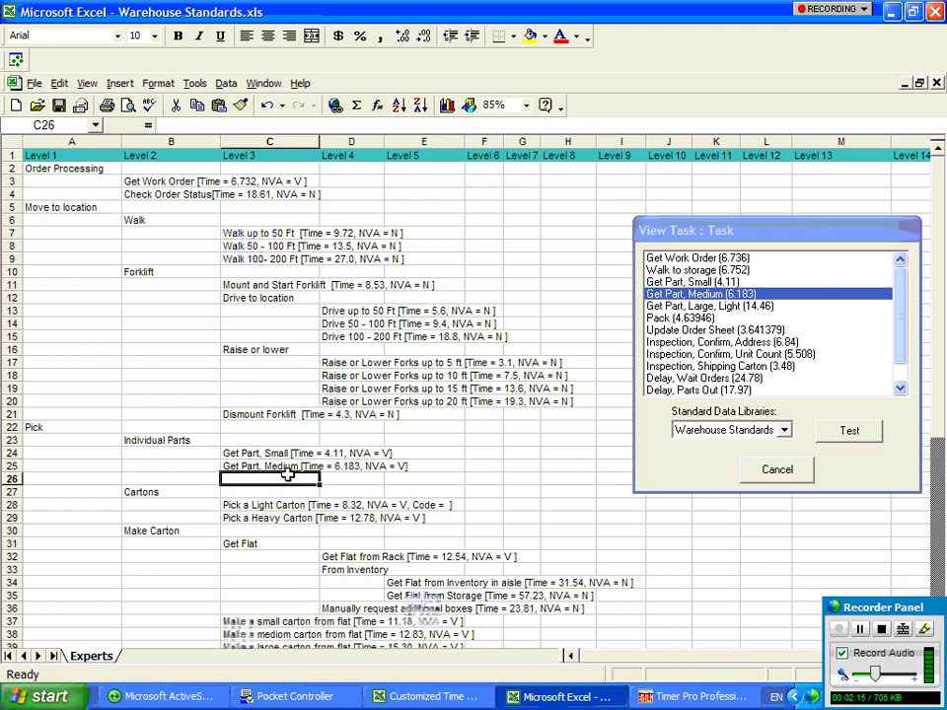
left_click(694, 307)
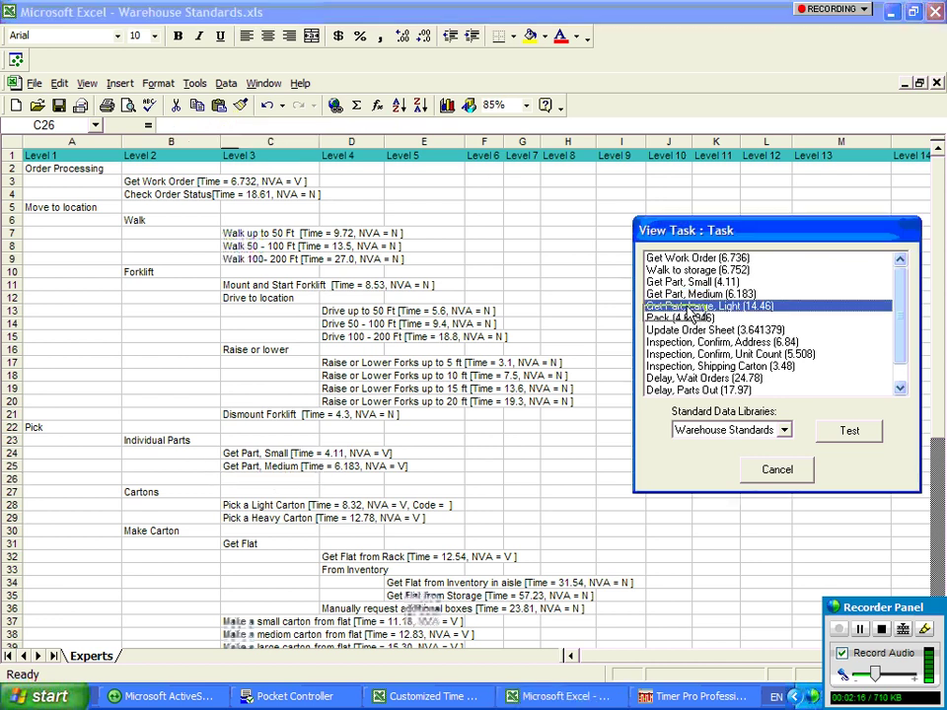
right_click(275, 484)
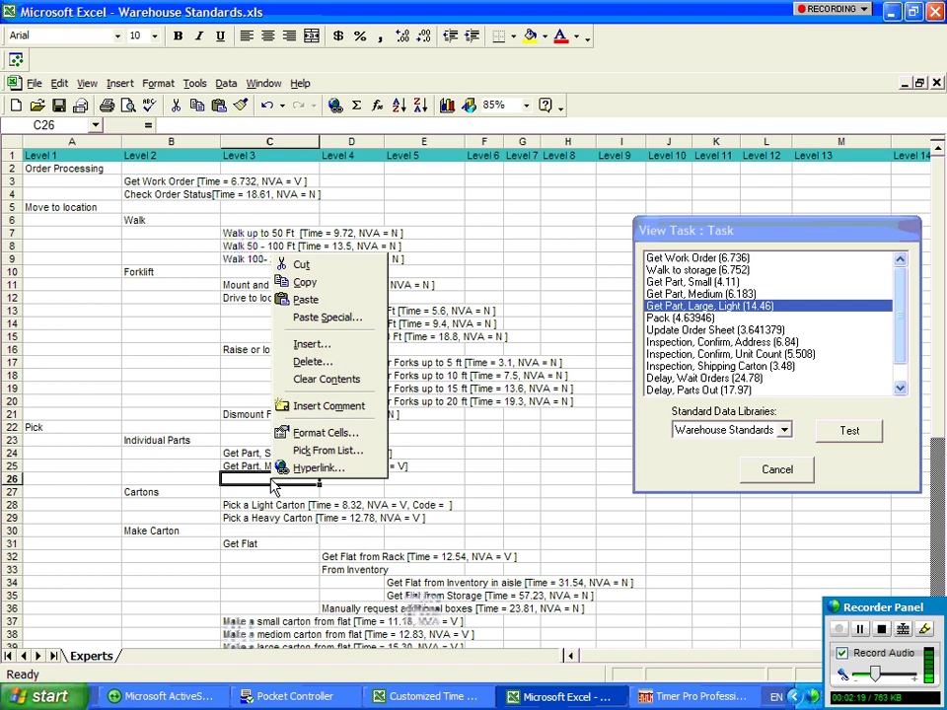
left_click(328, 311)
left_click(256, 492)
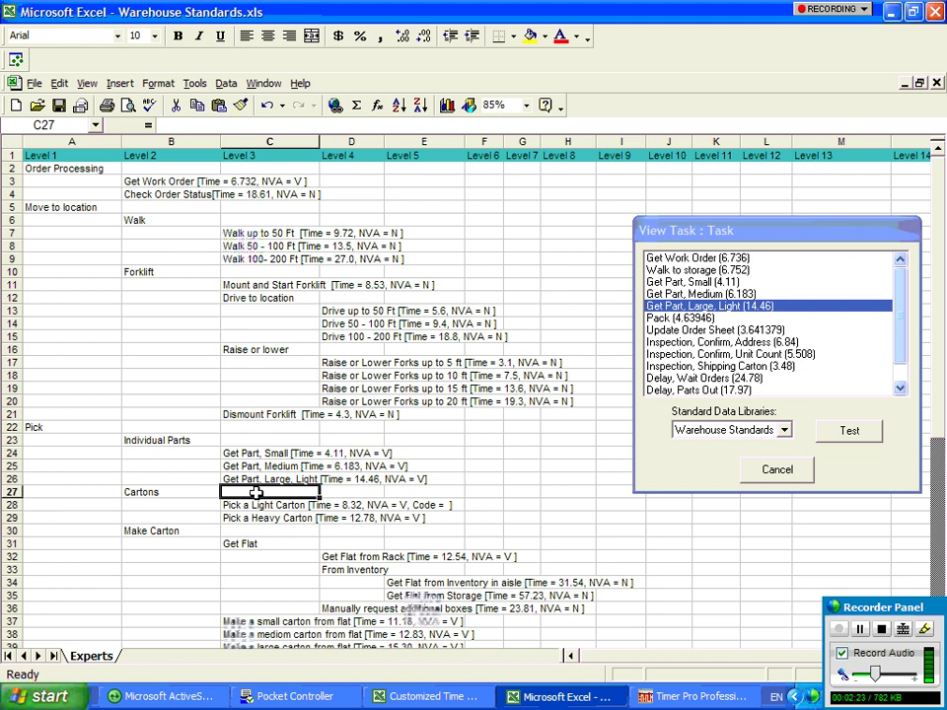
left_click_drag(242, 453, 247, 481)
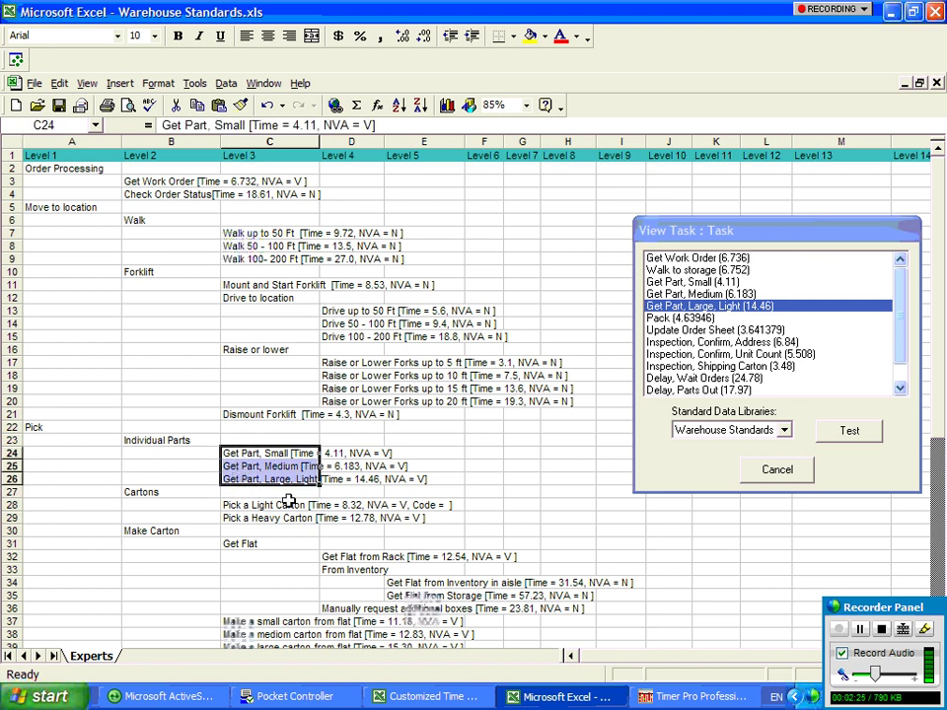
left_click(304, 492)
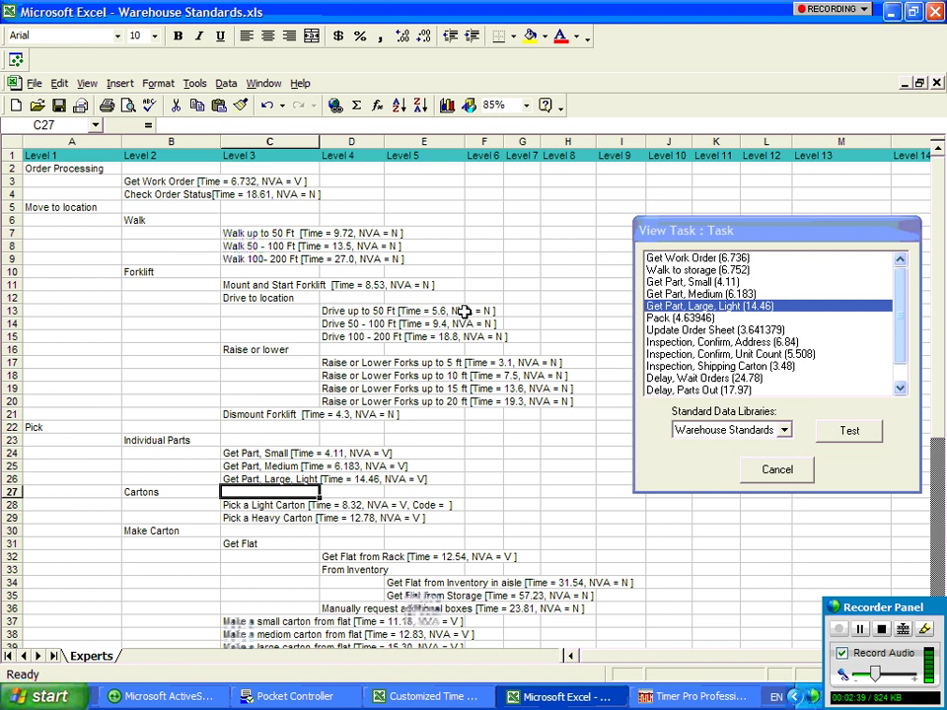
- Test the Warehouse Standards library by opening the Interactive Expert from row 11 of the estimating sheet, with the task list moved aside
left_click(848, 433)
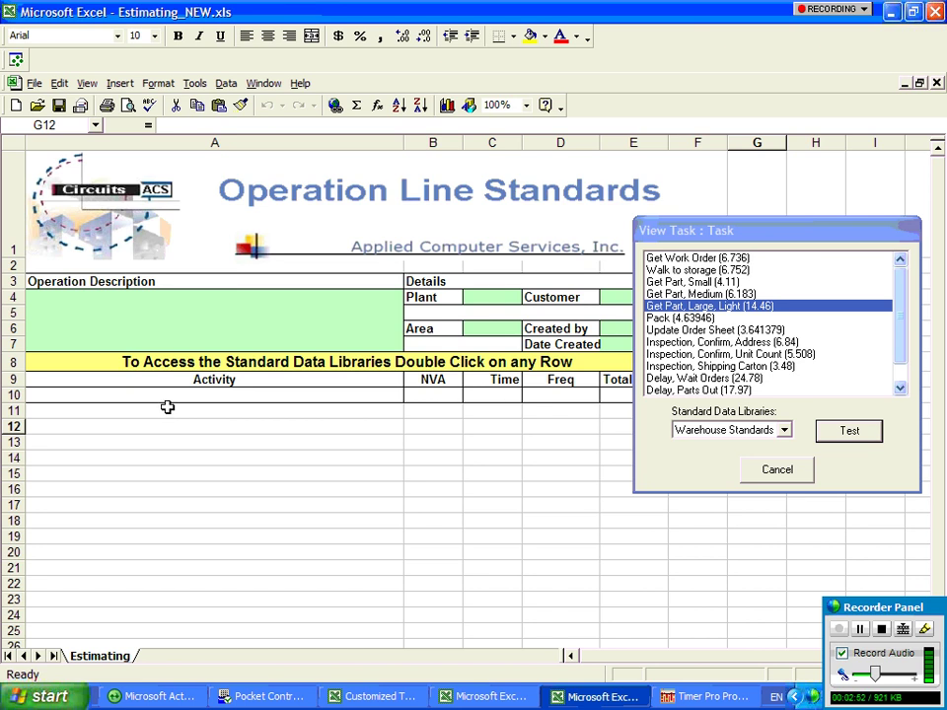
double_click(167, 409)
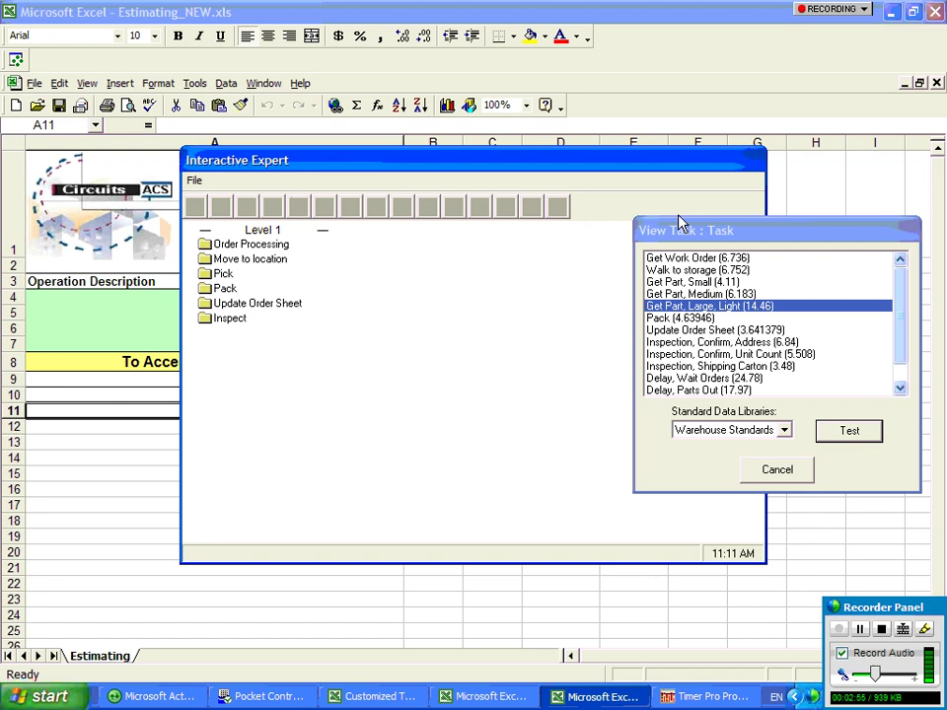
left_click_drag(677, 226, 823, 298)
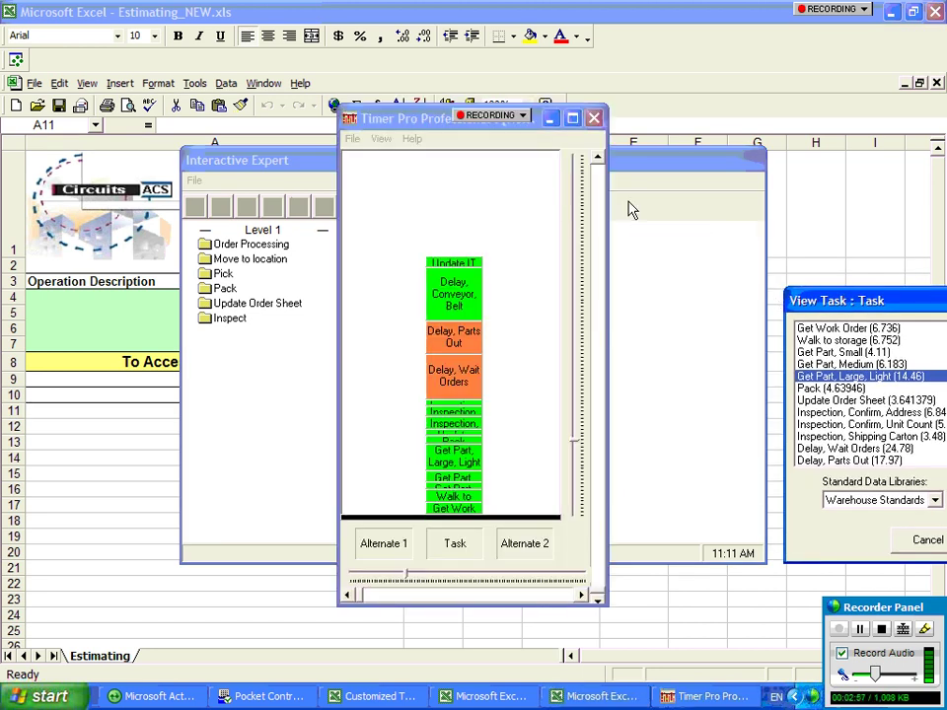
left_click(618, 401)
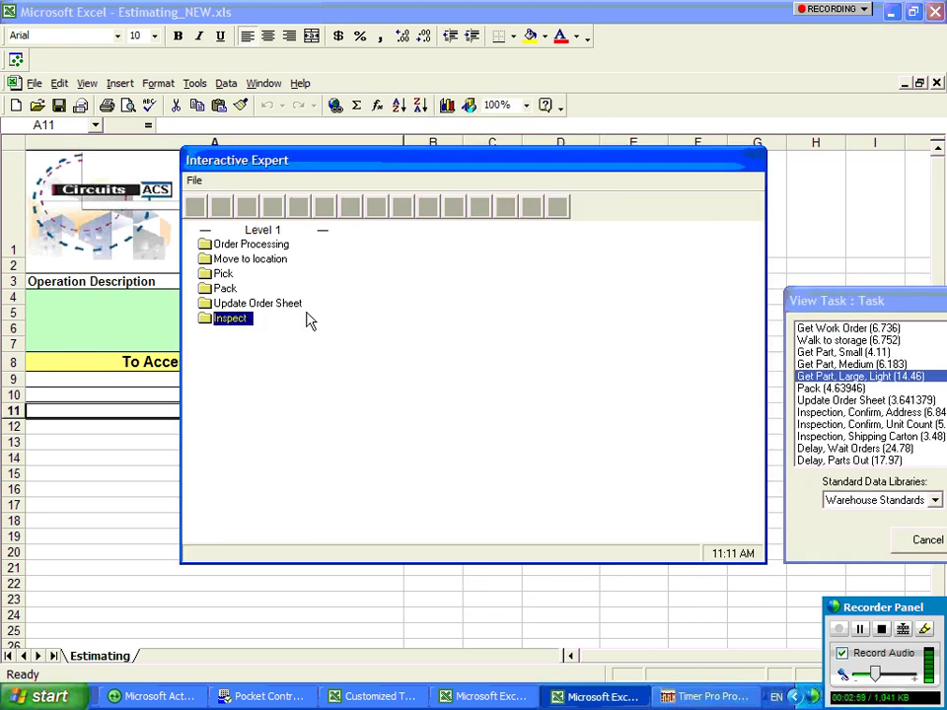
- Add the Get Work Order and Check Order Status standards from the Order Processing group to the estimate
left_click(248, 246)
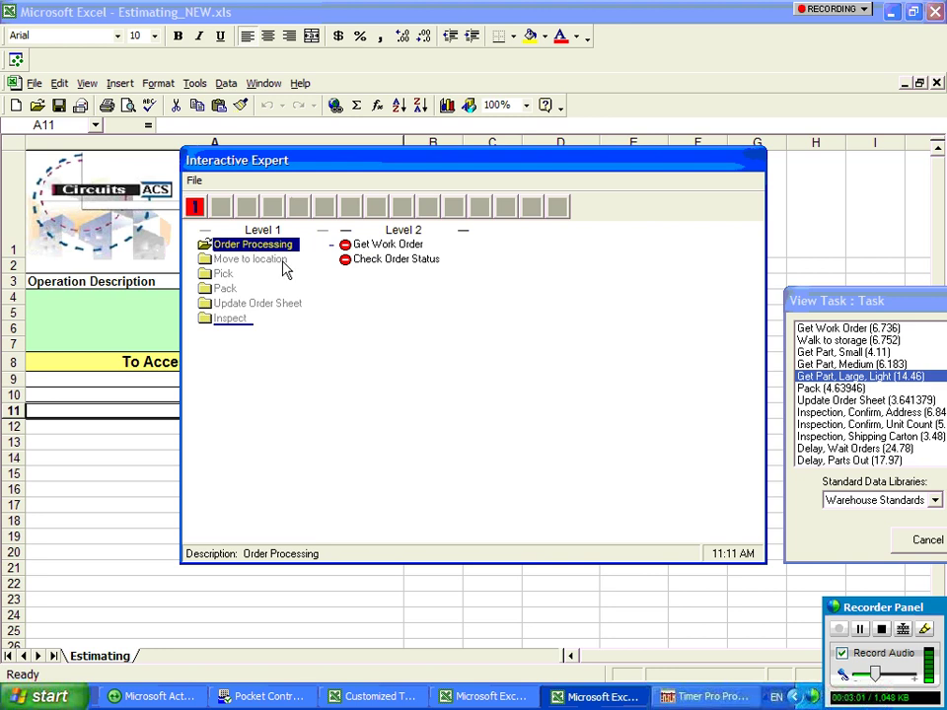
key("Tab")
left_click(360, 247)
double_click(363, 249)
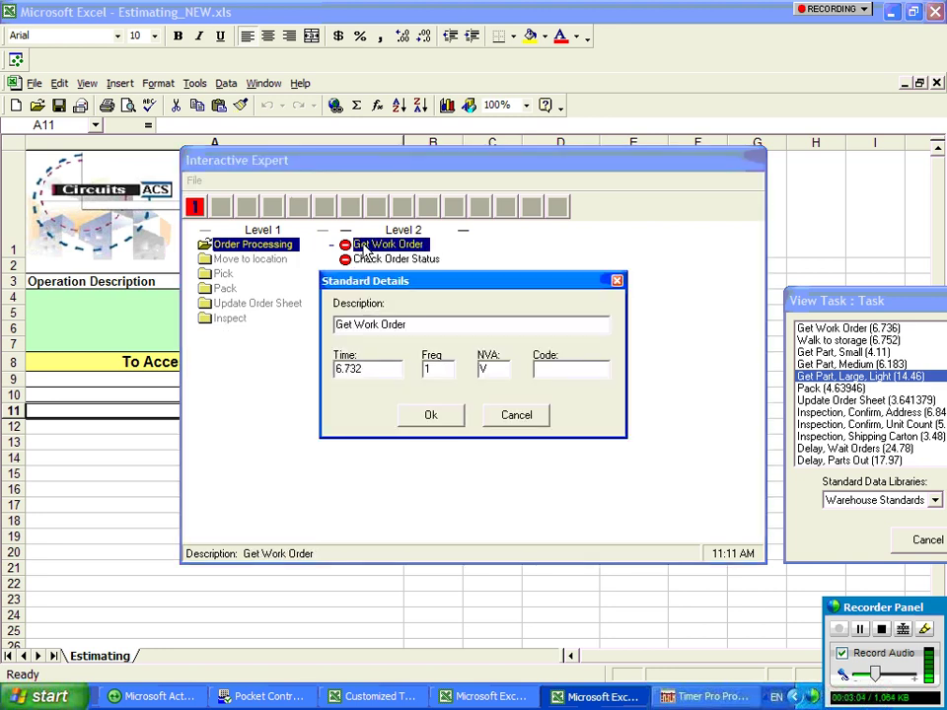
left_click(441, 422)
key("Down")
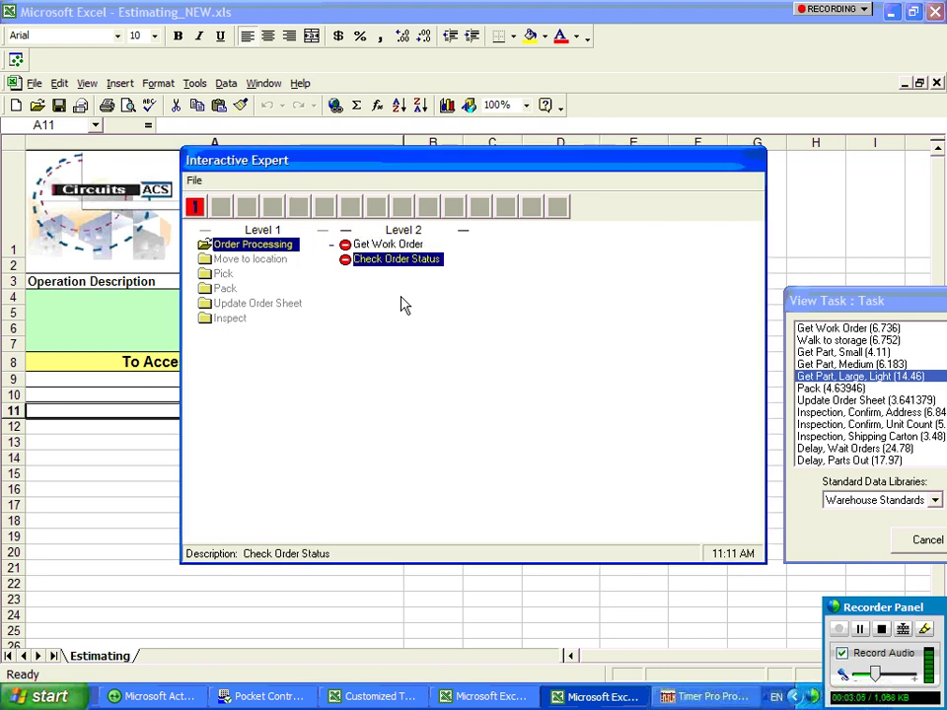
key("Return")
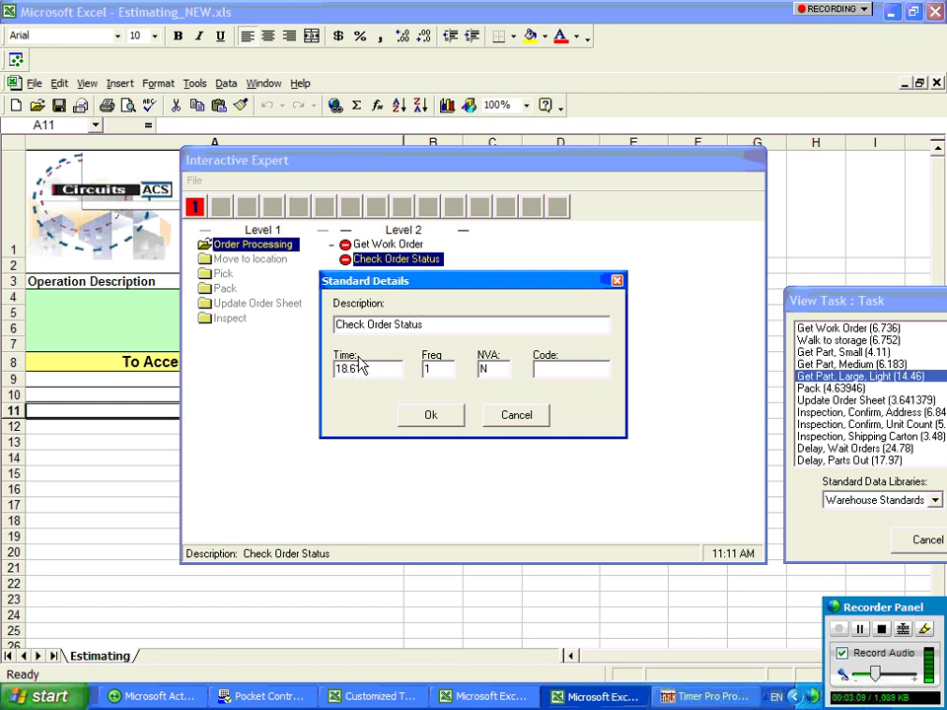
left_click(431, 417)
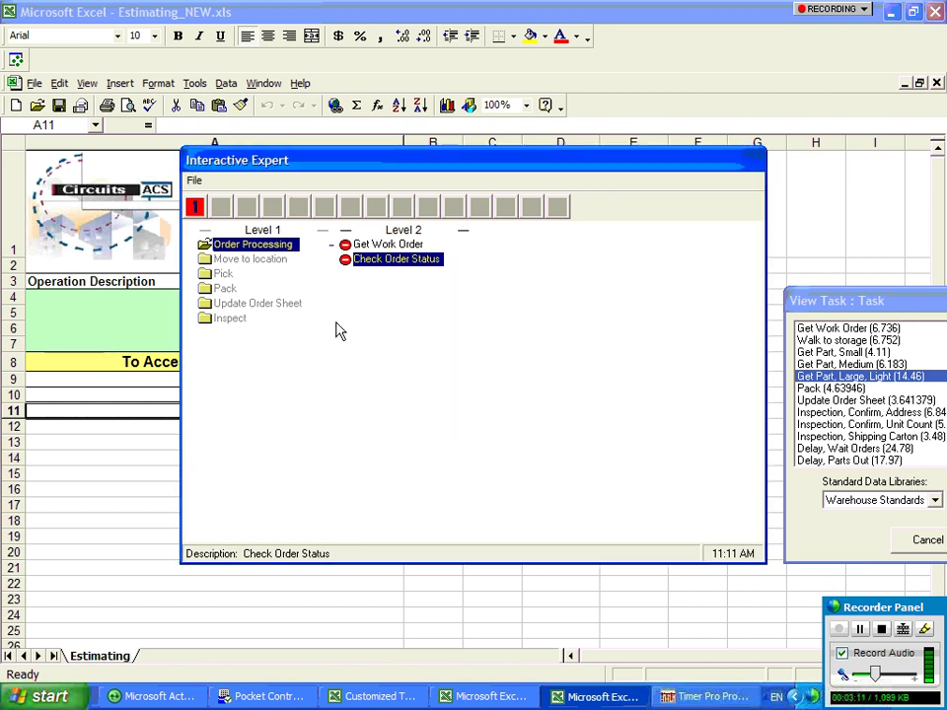
- Add Mount and Start Forklift and Drive 50 - 100 Ft from the Forklift branch of Move to location
left_click(259, 263)
left_click(365, 262)
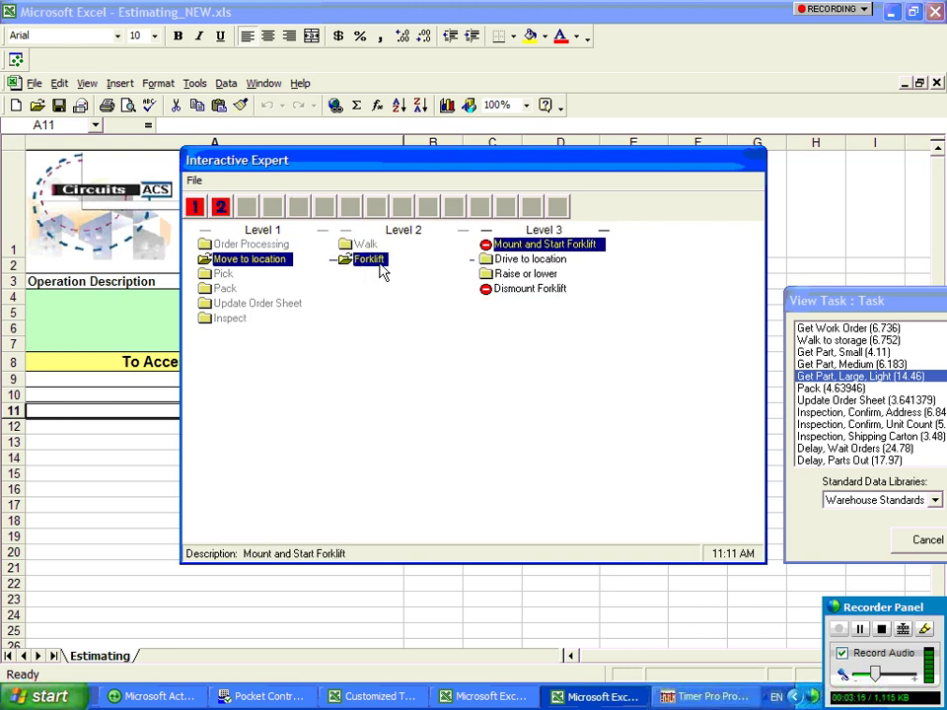
double_click(501, 245)
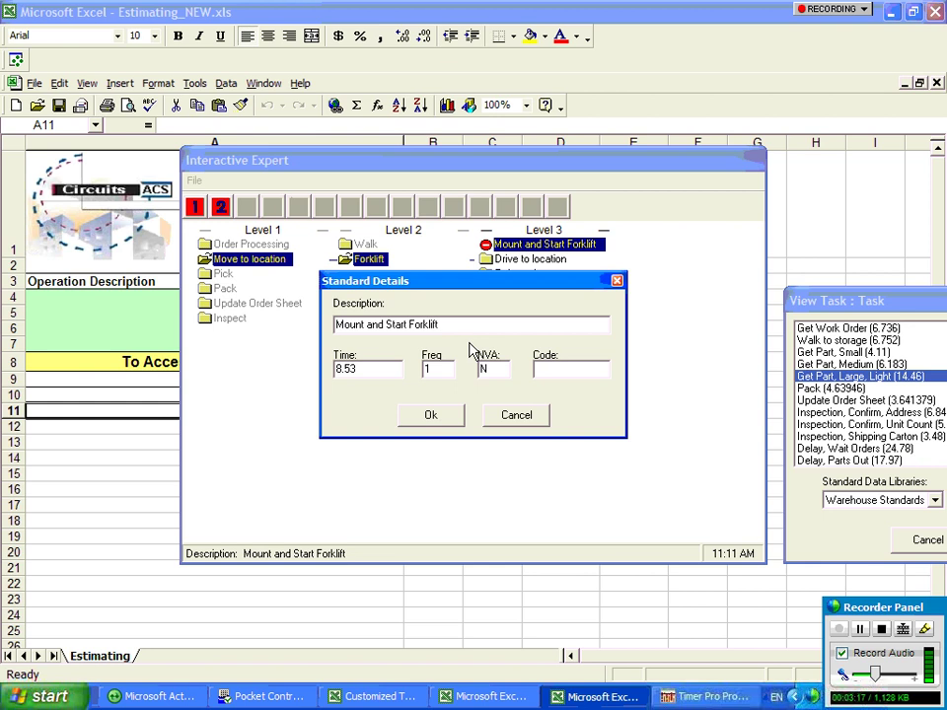
left_click(431, 415)
left_click(533, 261)
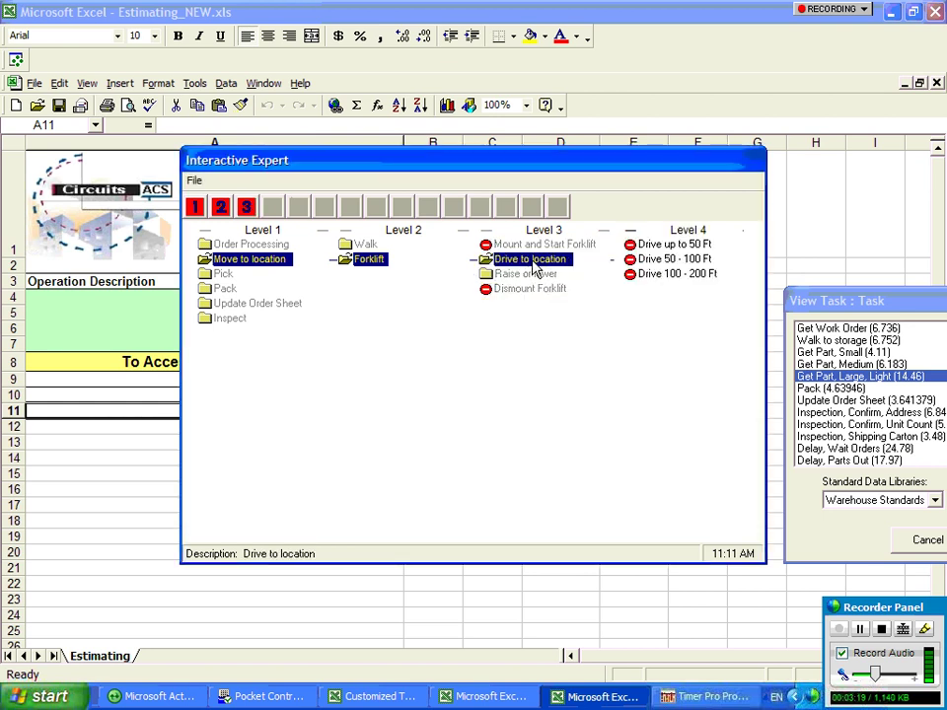
left_click(674, 260)
double_click(674, 259)
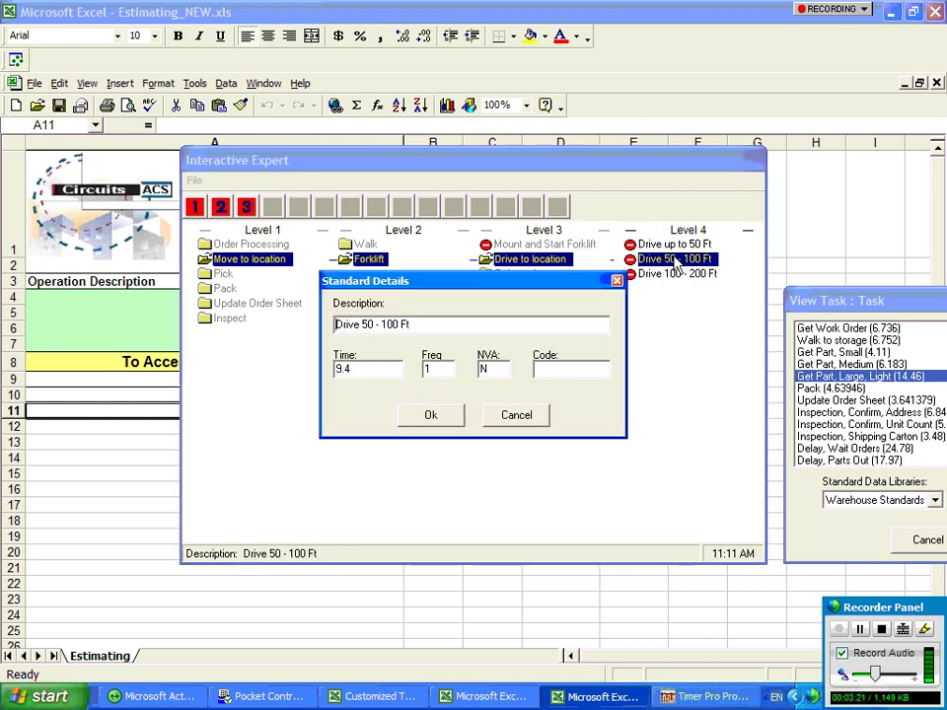
left_click(440, 420)
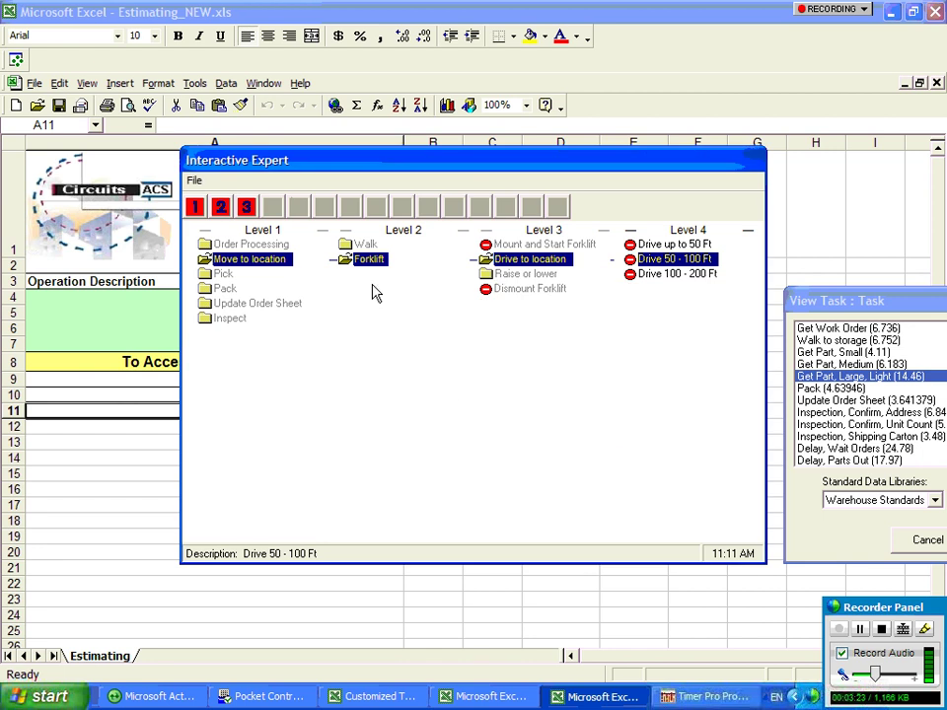
- Review the new Individual Parts picks under Pick and add Get Part, Small with a frequency of 6
left_click(221, 275)
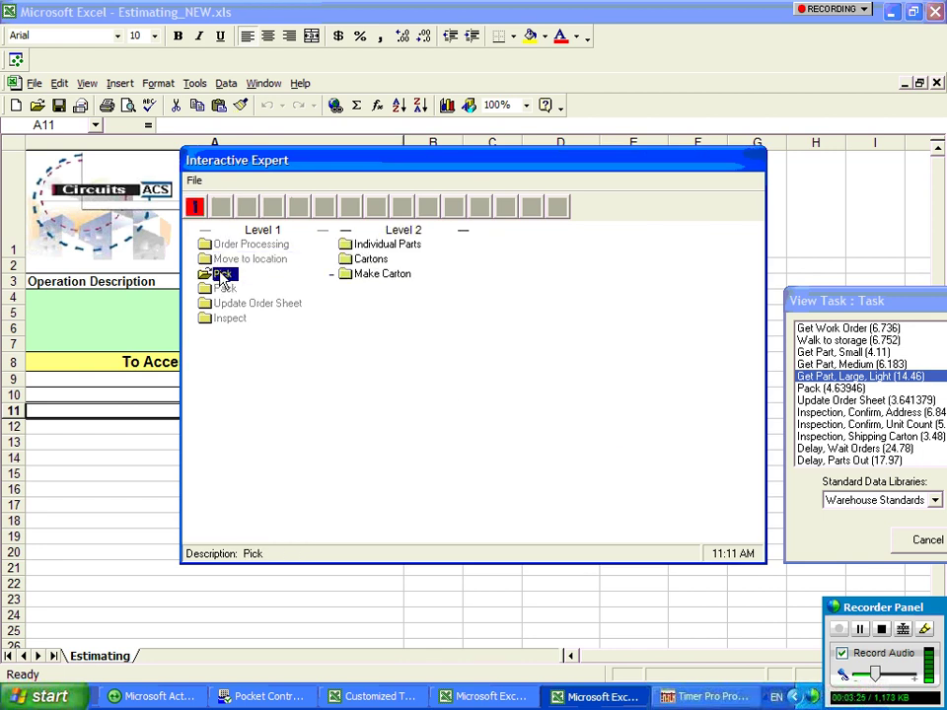
left_click(375, 246)
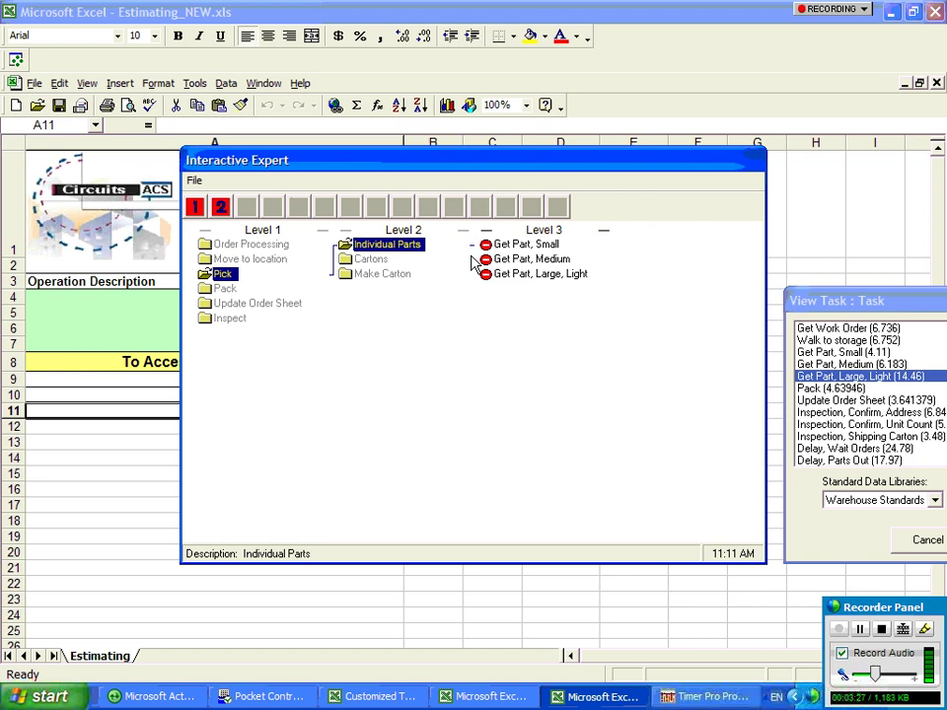
left_click(518, 248)
key("Down")
key("Down")
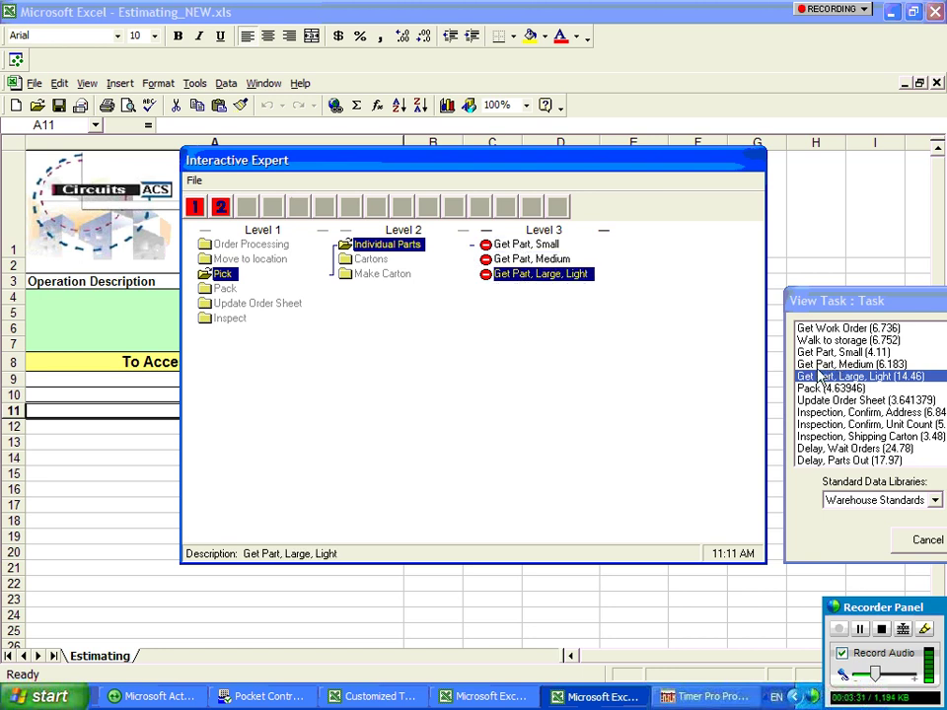
key("Up")
key("Up")
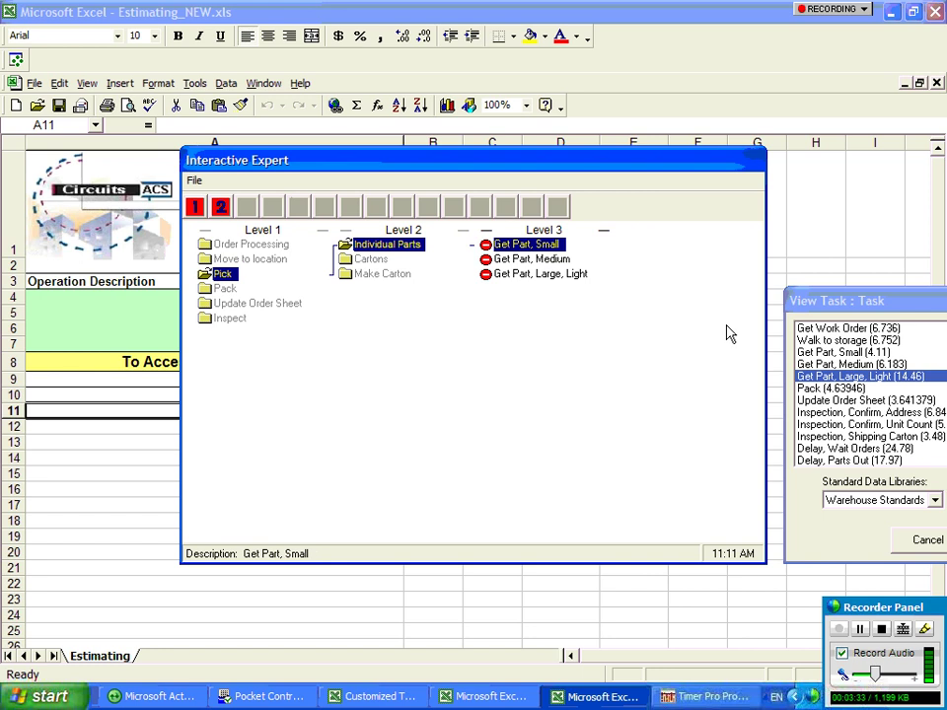
double_click(506, 252)
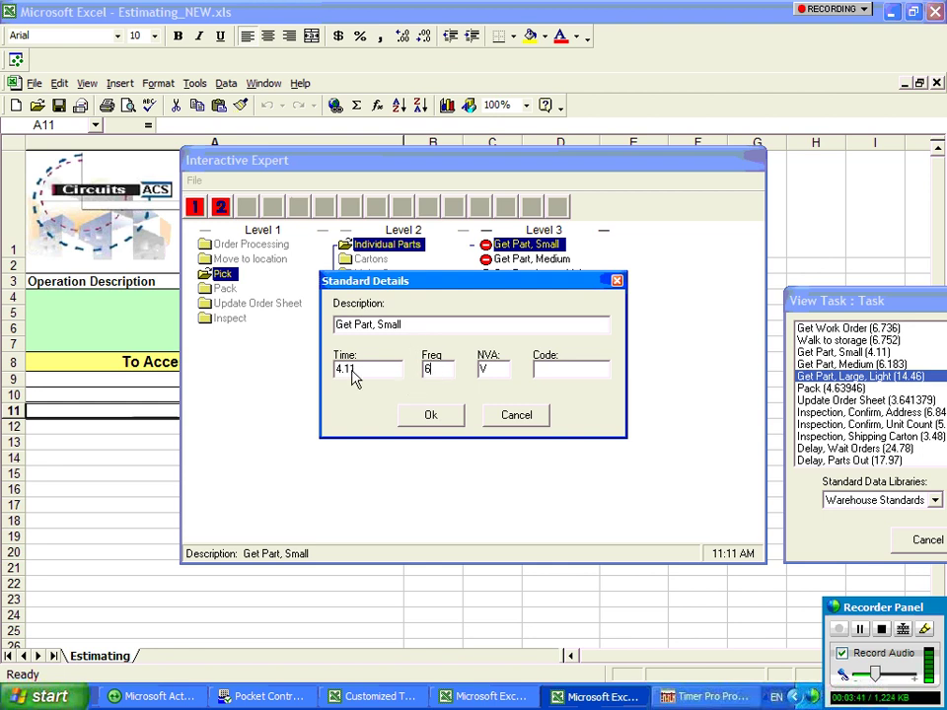
left_click(450, 417)
- Add Get Part, Medium with a frequency of 3 and Get Part, Large, Light with a frequency of 2
double_click(523, 262)
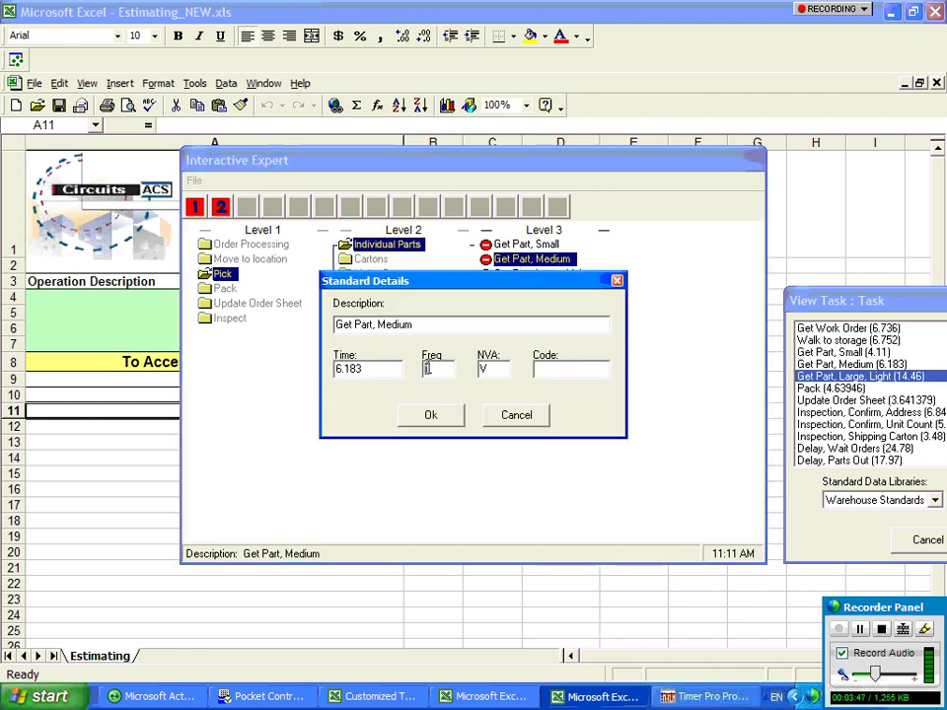
type("3")
left_click(432, 415)
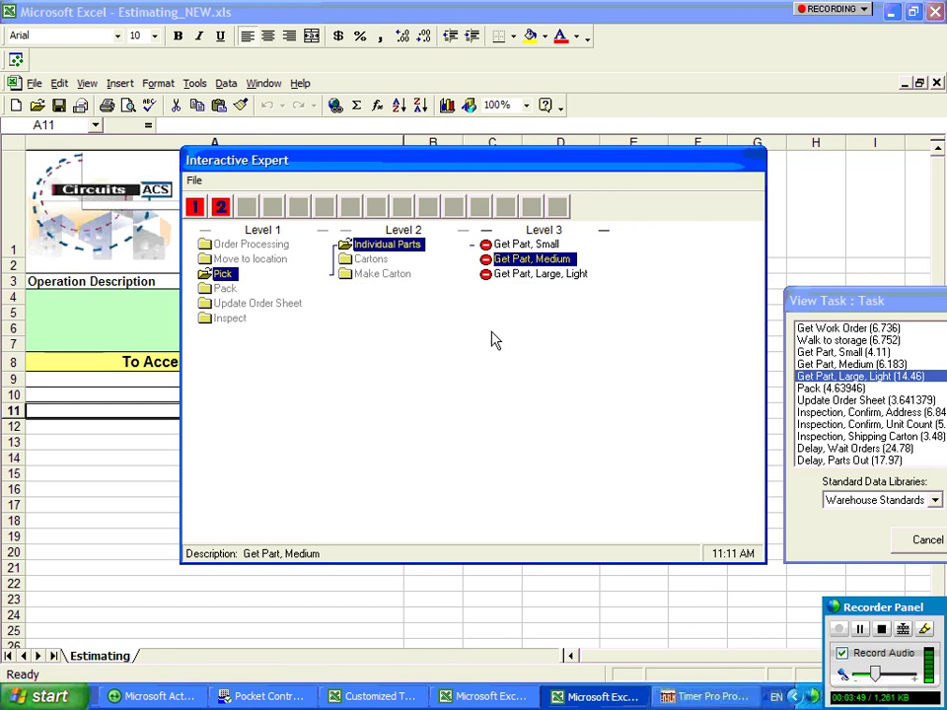
double_click(528, 274)
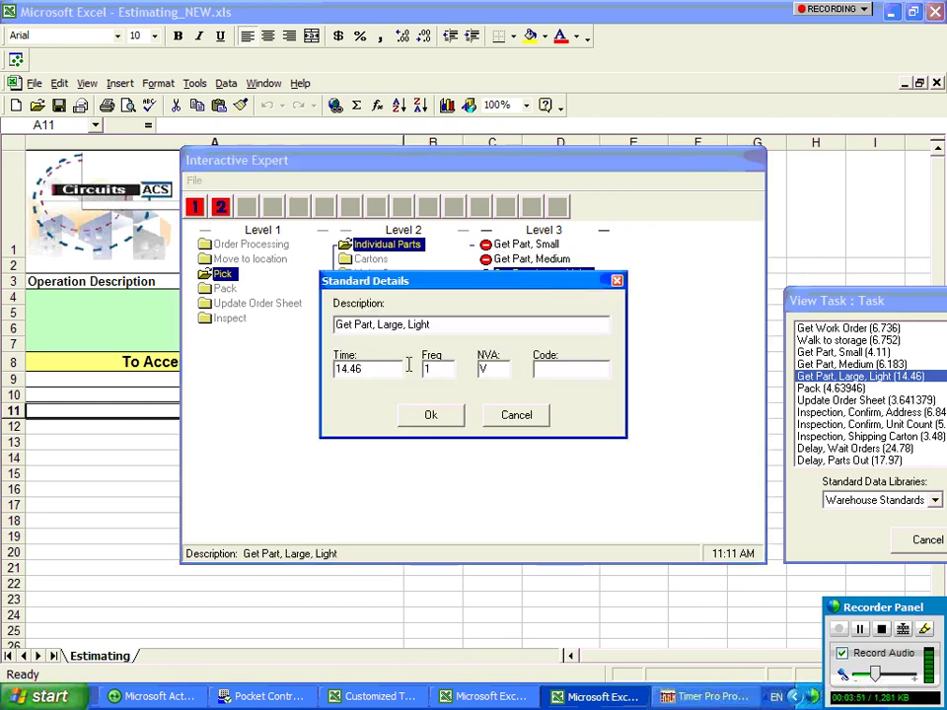
type("2")
left_click(431, 415)
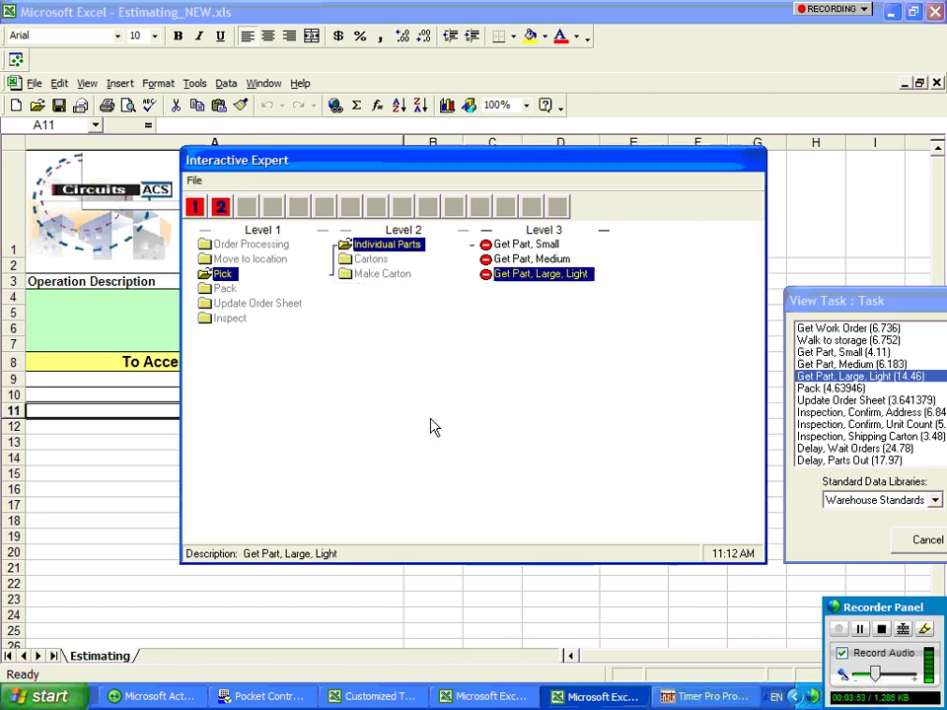
- Add Insert in carton - boxed stock and Count stock in carton from the Insert in carton branch of Pack
left_click(225, 289)
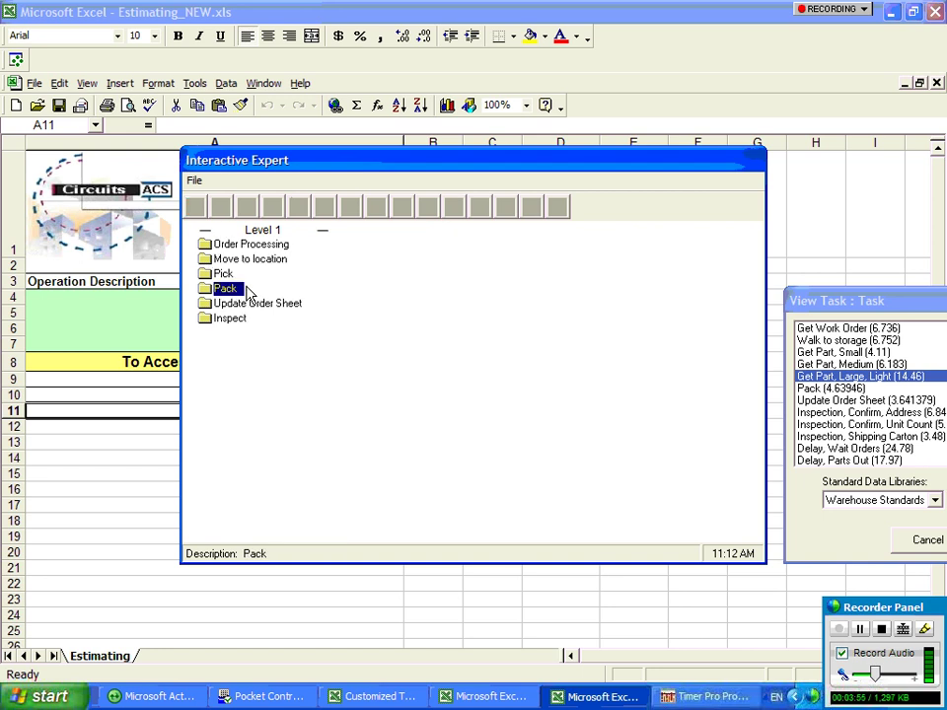
left_click(367, 247)
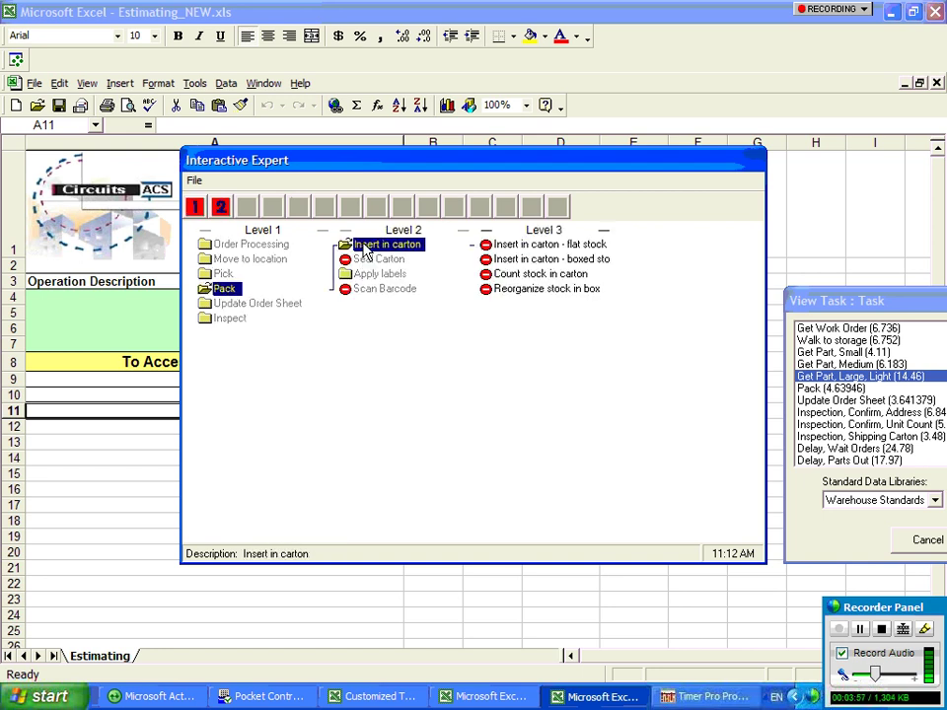
left_click(538, 261)
double_click(538, 260)
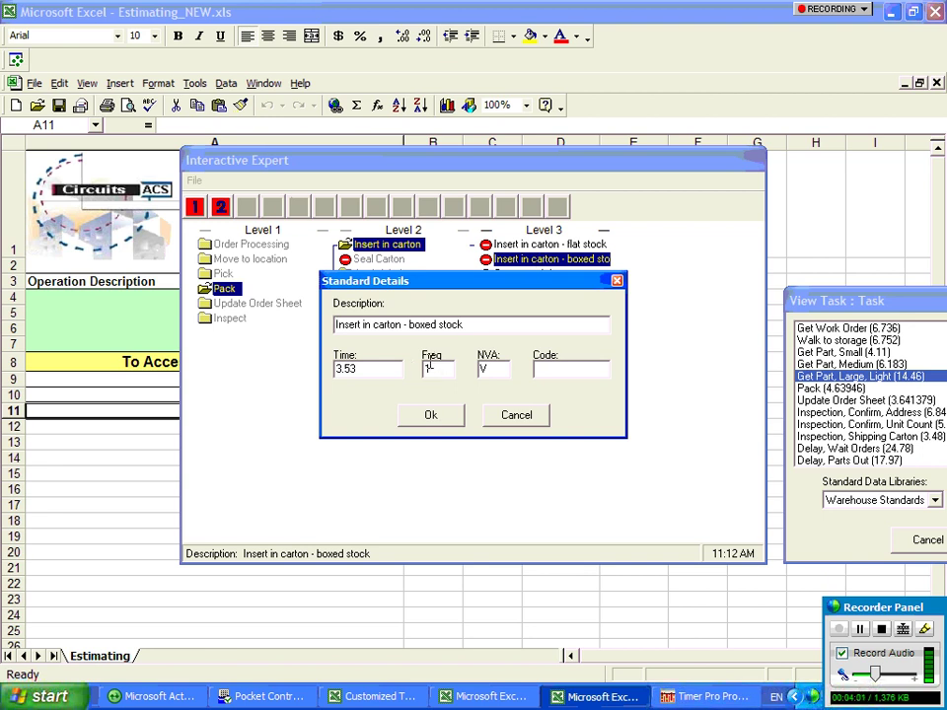
left_click(437, 418)
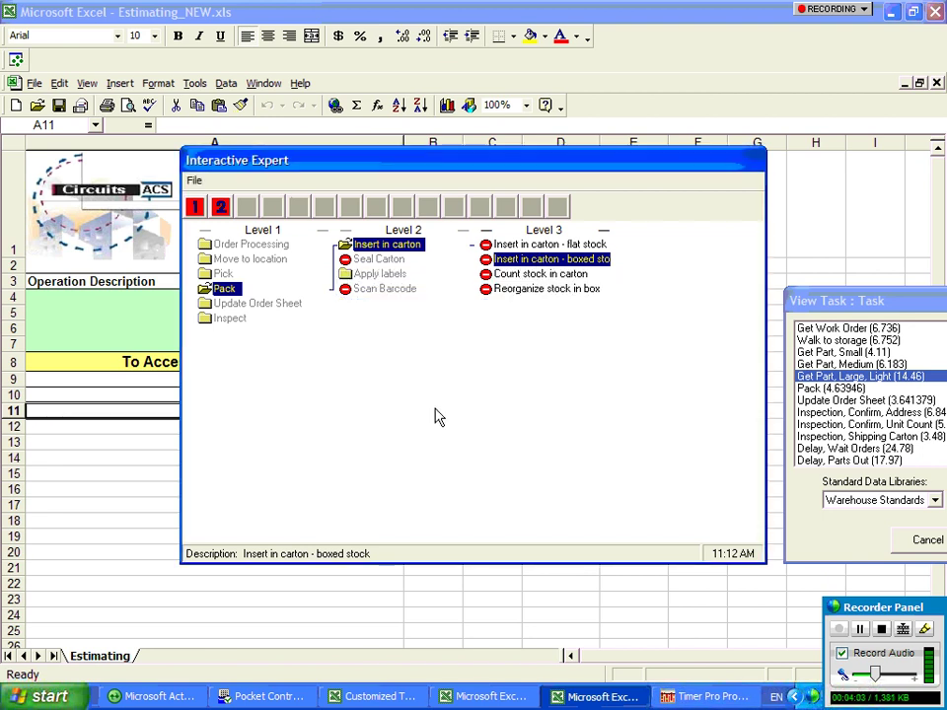
double_click(541, 273)
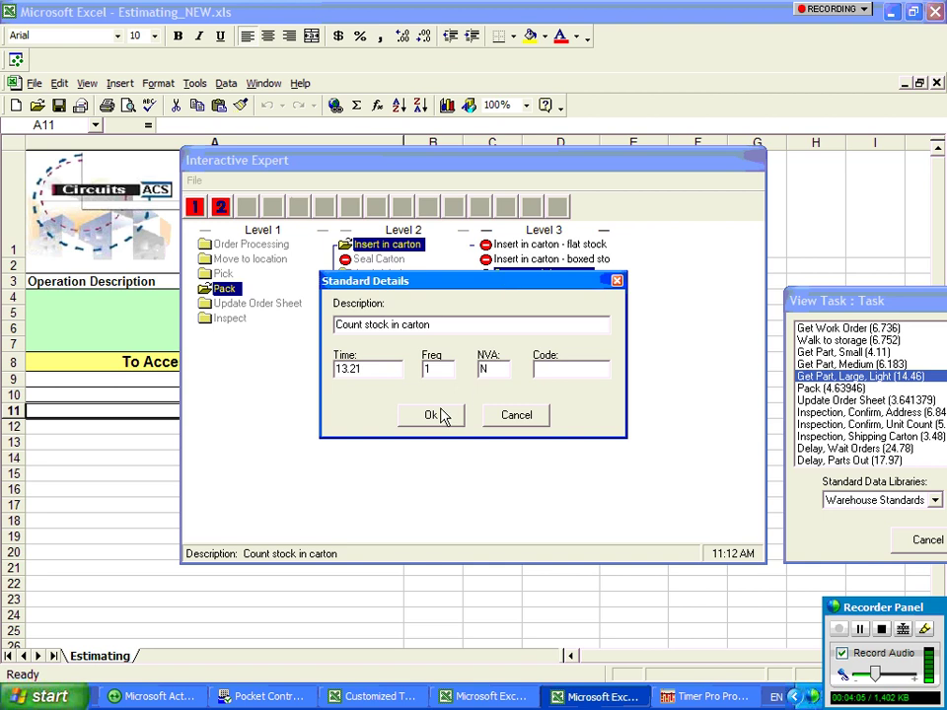
left_click(441, 417)
- Add the Seal Carton, Apply shipping label and Scan Barcode standards from the Pack group
double_click(376, 259)
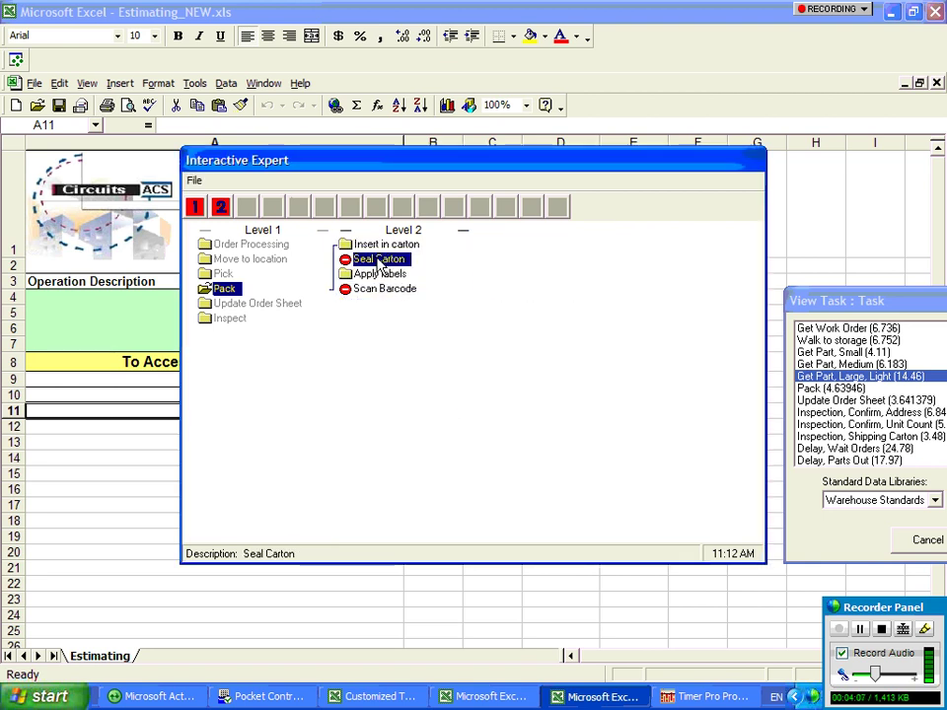
left_click(441, 418)
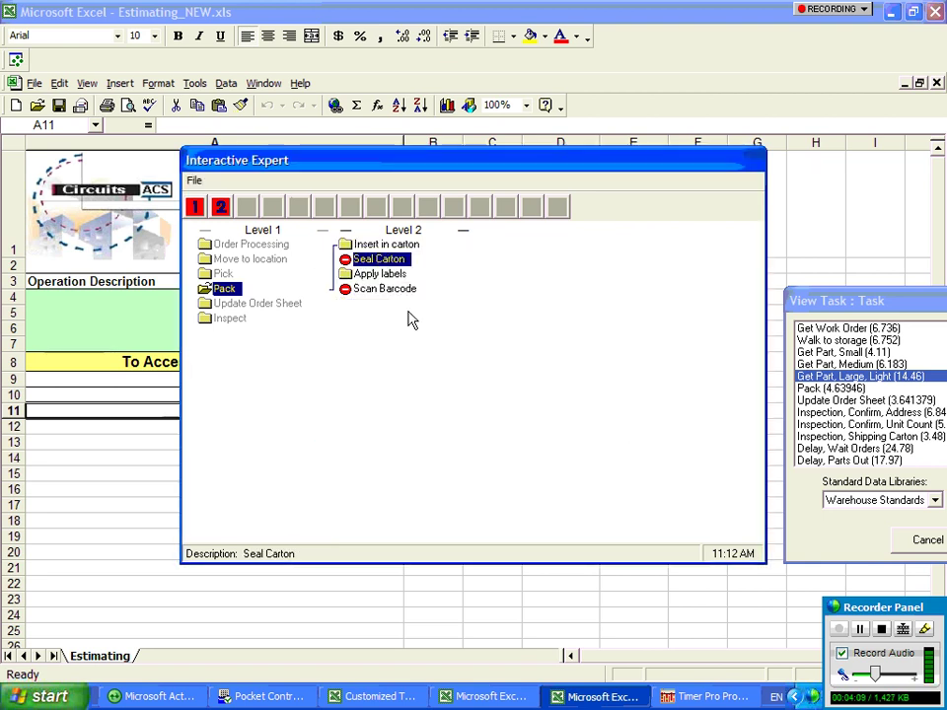
left_click(393, 276)
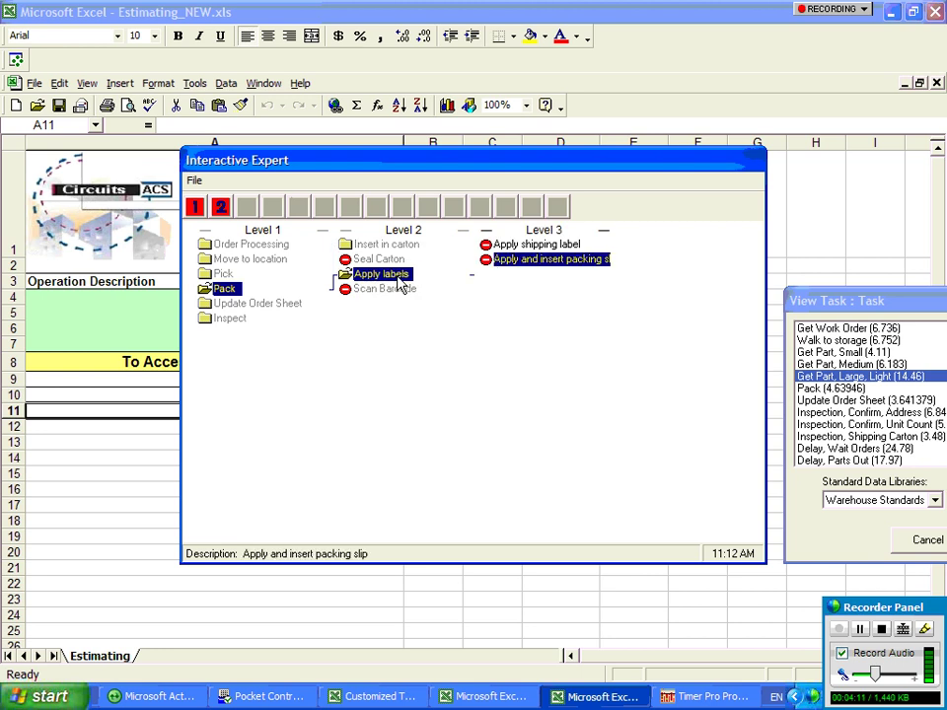
double_click(527, 245)
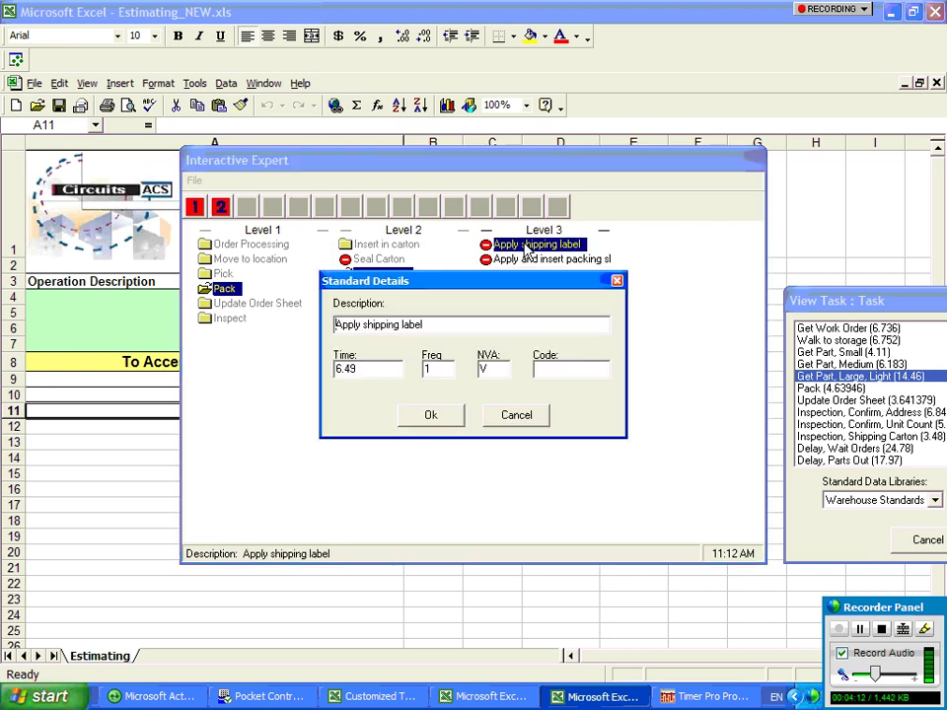
left_click(441, 418)
left_click(520, 261)
double_click(390, 290)
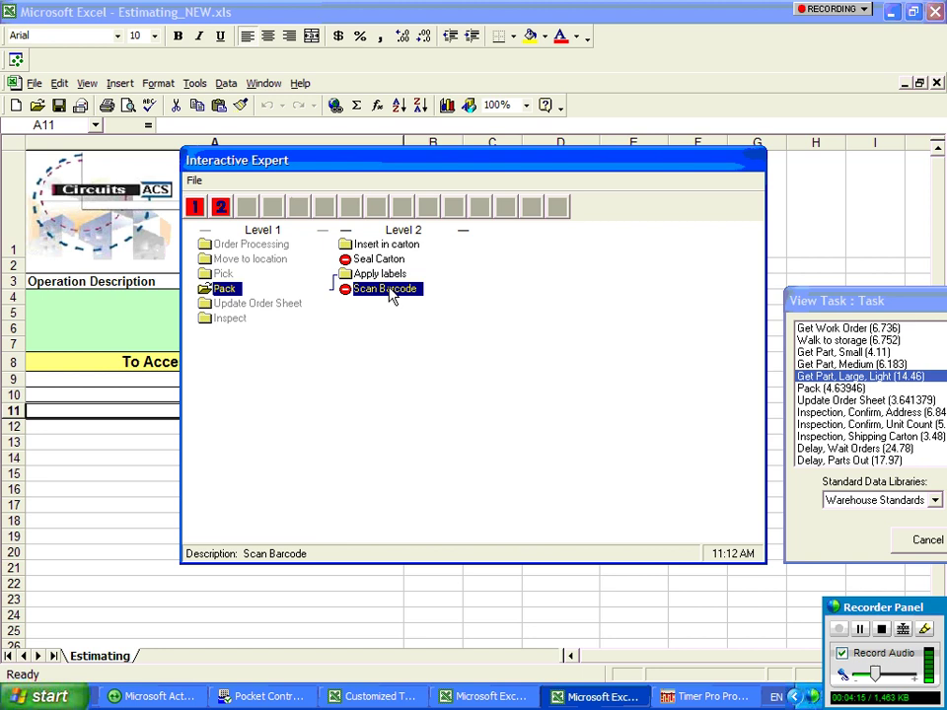
left_click(427, 414)
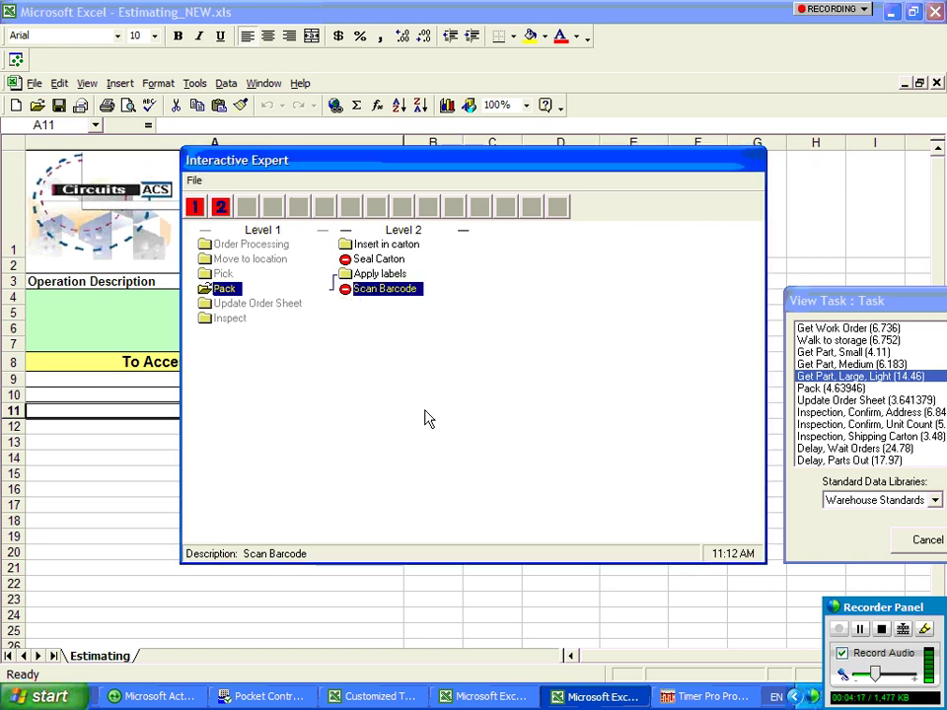
- Add the Scan Order, Update Order sheet 11 to 25 items and SignOrder standards from the Update Order Sheet group
left_click(277, 303)
double_click(376, 247)
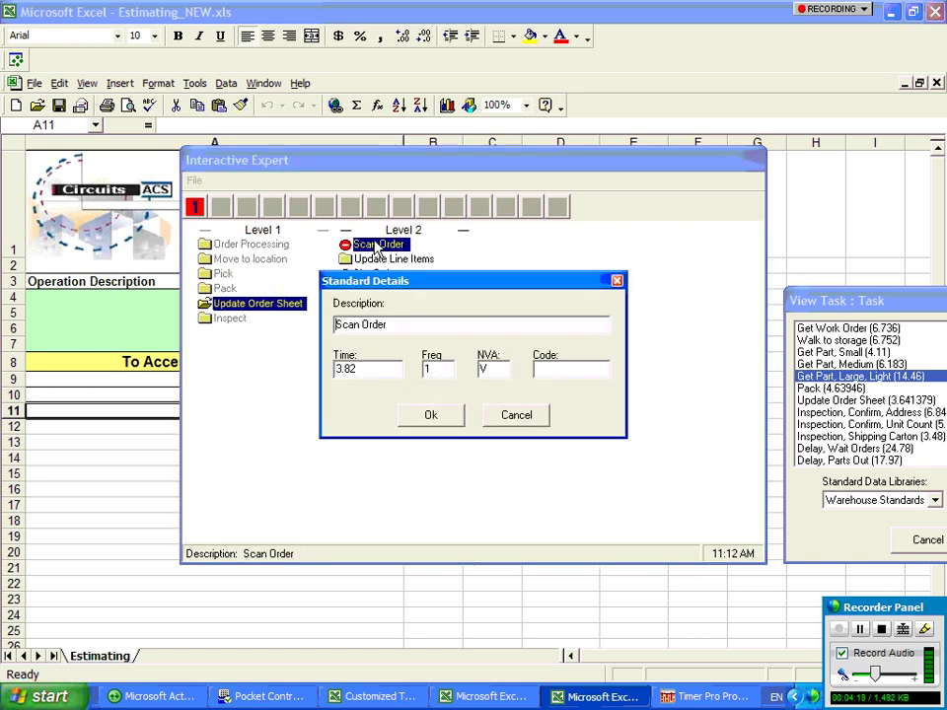
left_click(430, 415)
left_click(370, 261)
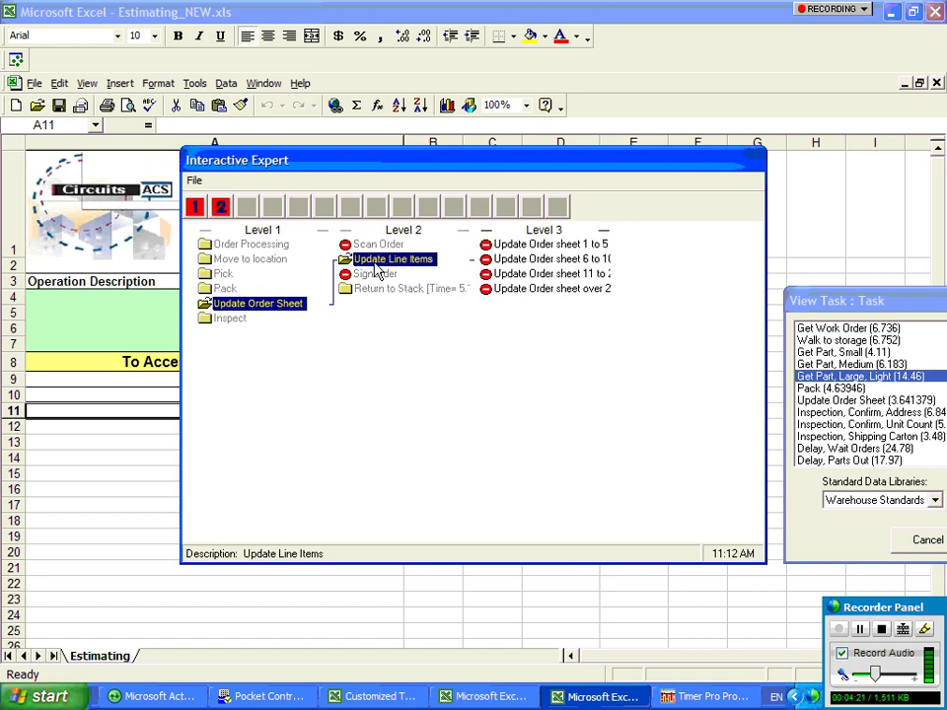
double_click(530, 275)
left_click(434, 416)
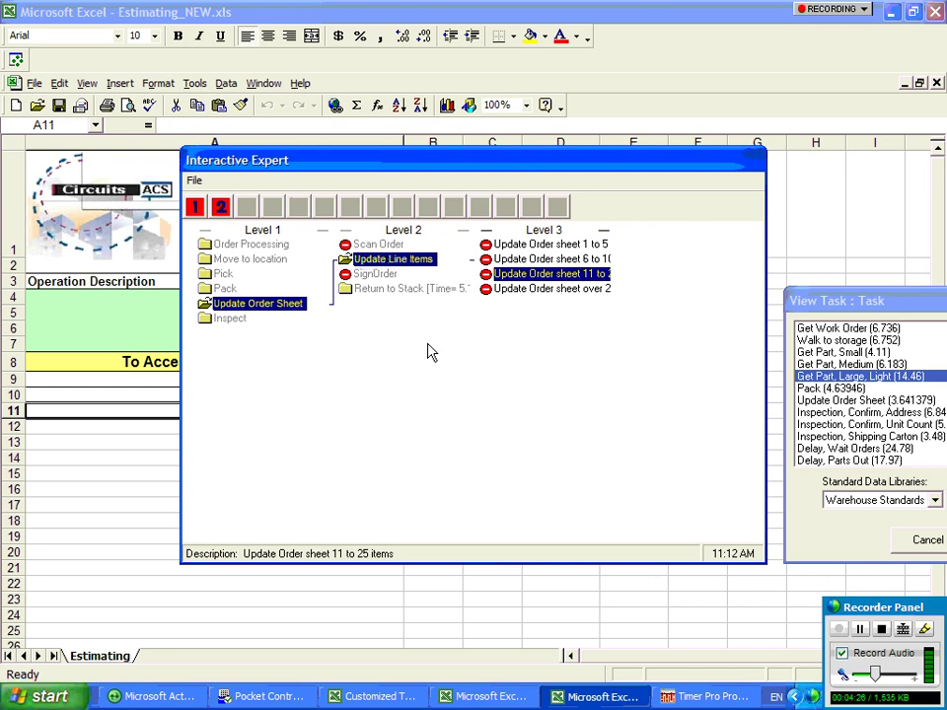
double_click(376, 274)
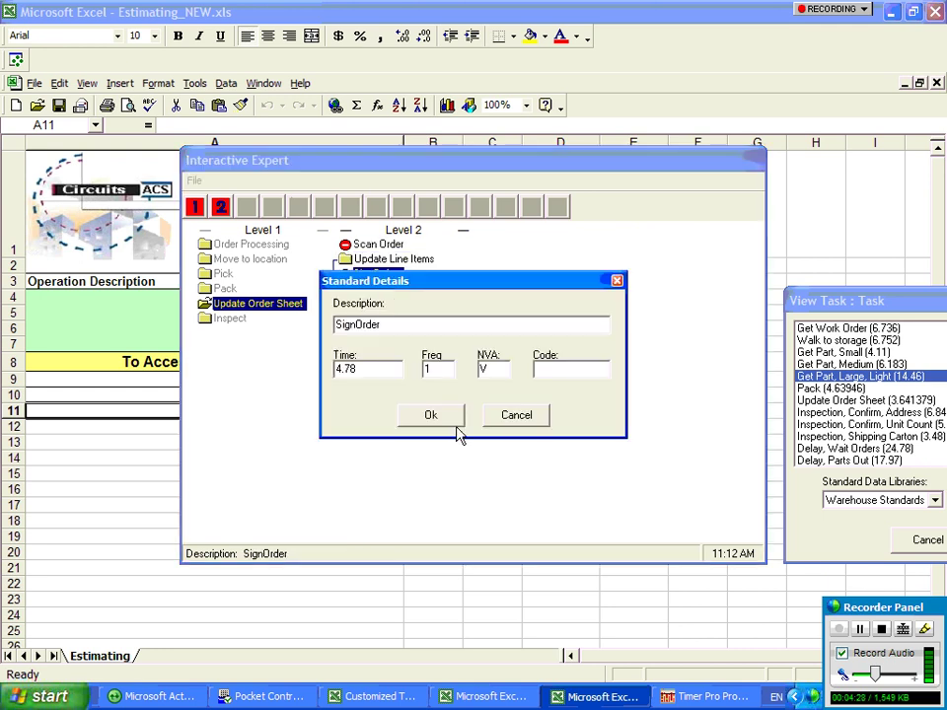
left_click(454, 424)
- Add the Check correct address and Confirm Unit Count standards from the Inspect group
left_click(235, 322)
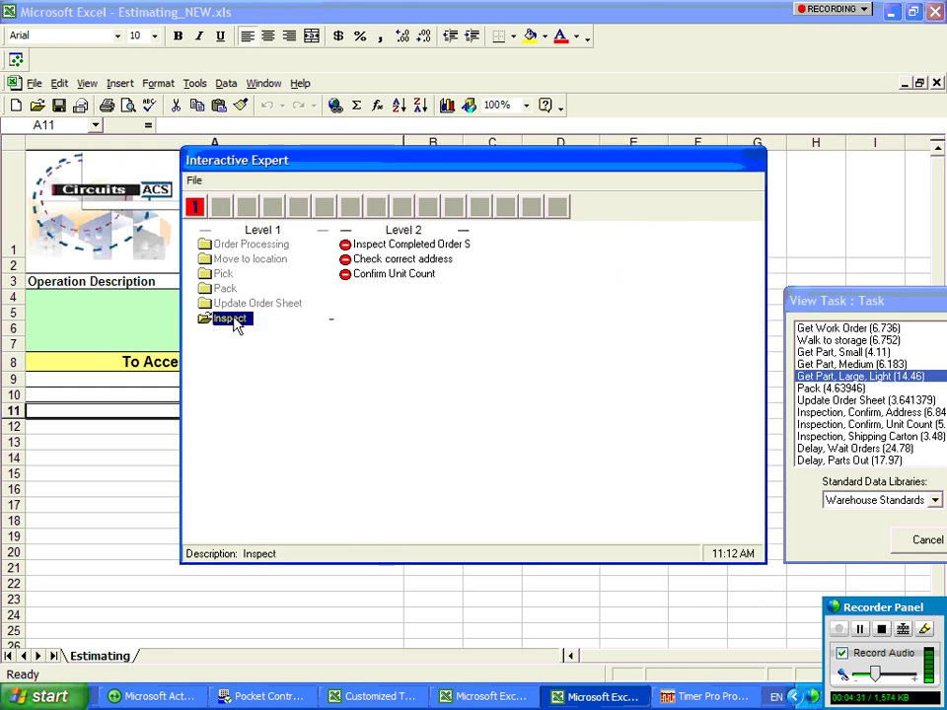
key("Tab")
key("Down")
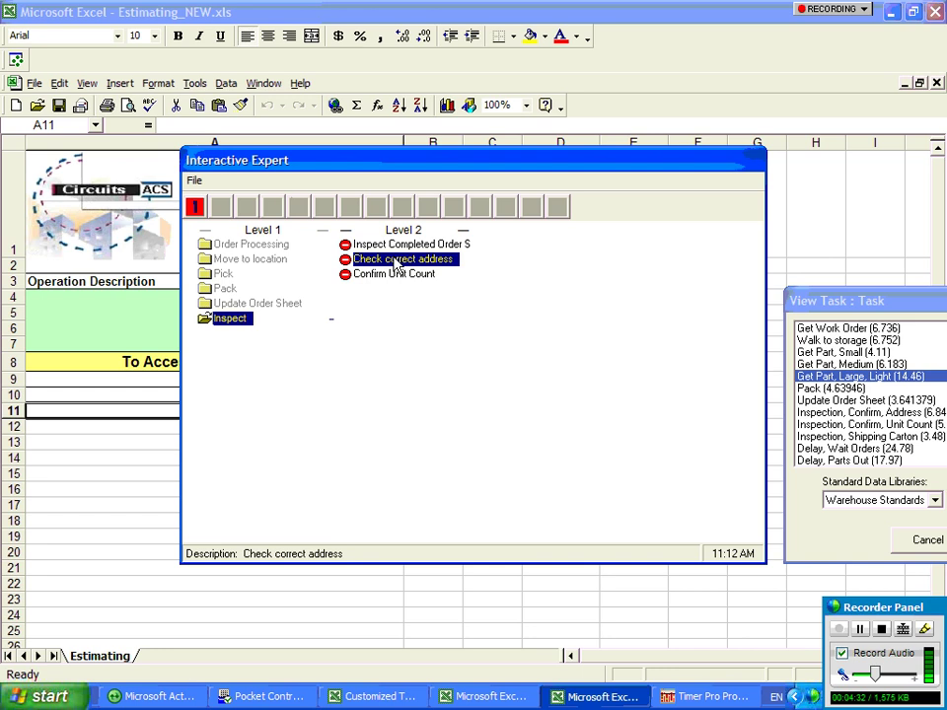
double_click(396, 260)
left_click(428, 416)
key("Down")
key("Return")
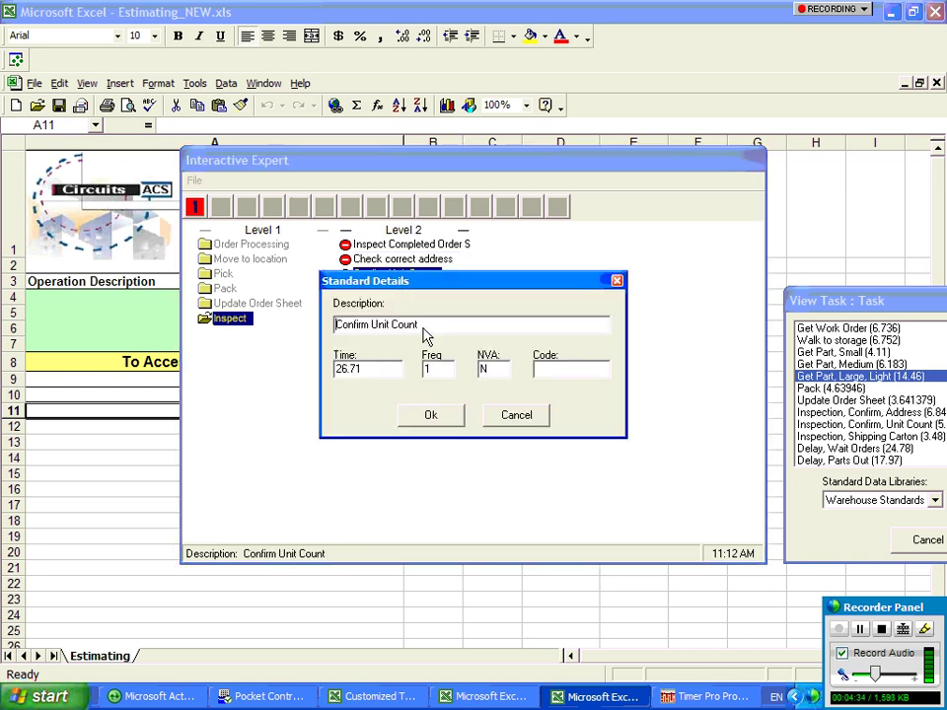
left_click(431, 416)
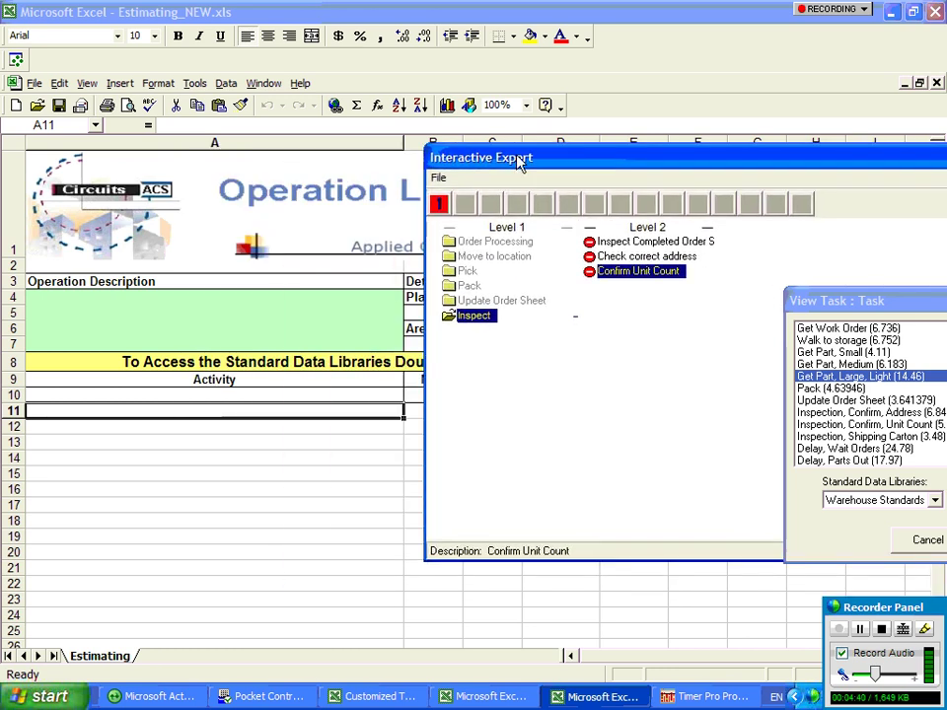
- Save the collected entries into the estimating sheet and select the three Get Part rows, A15:E17
left_click(439, 178)
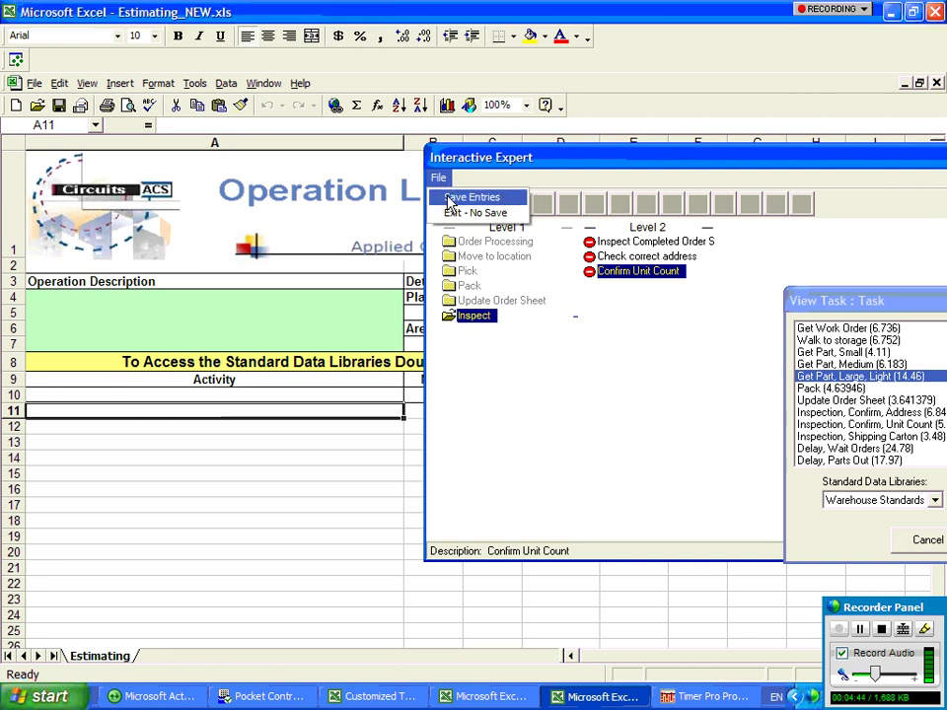
left_click(456, 198)
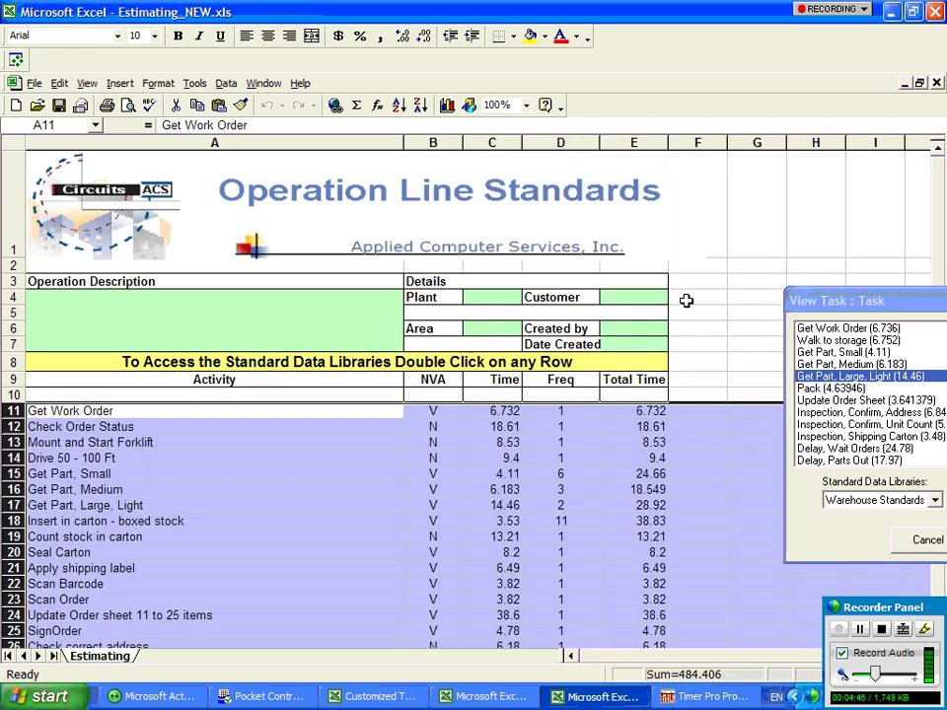
left_click(701, 562)
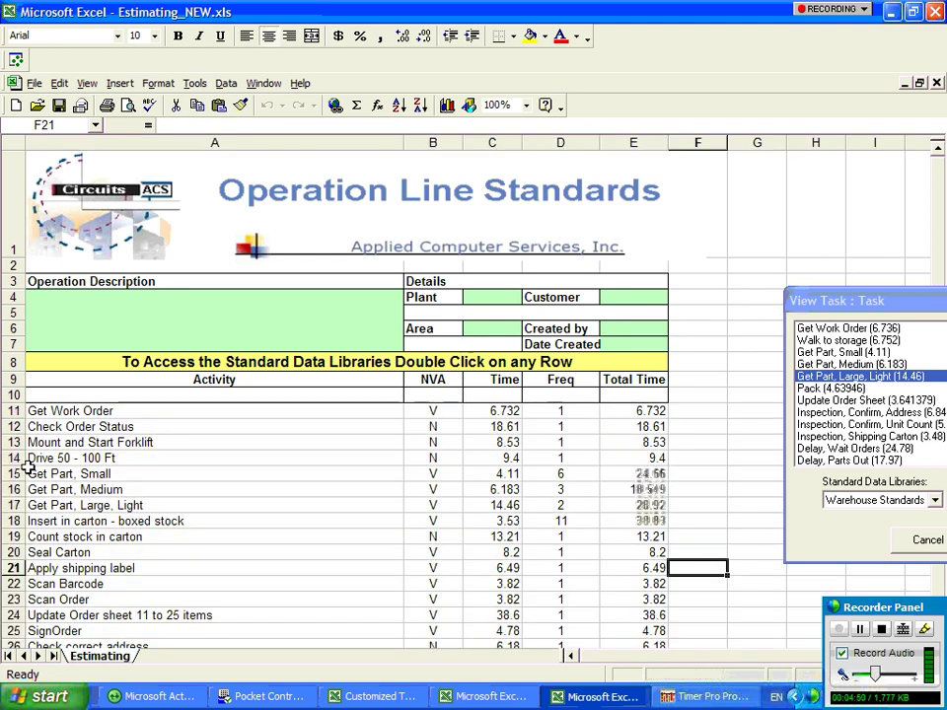
left_click(29, 474)
left_click_drag(29, 474, 636, 500)
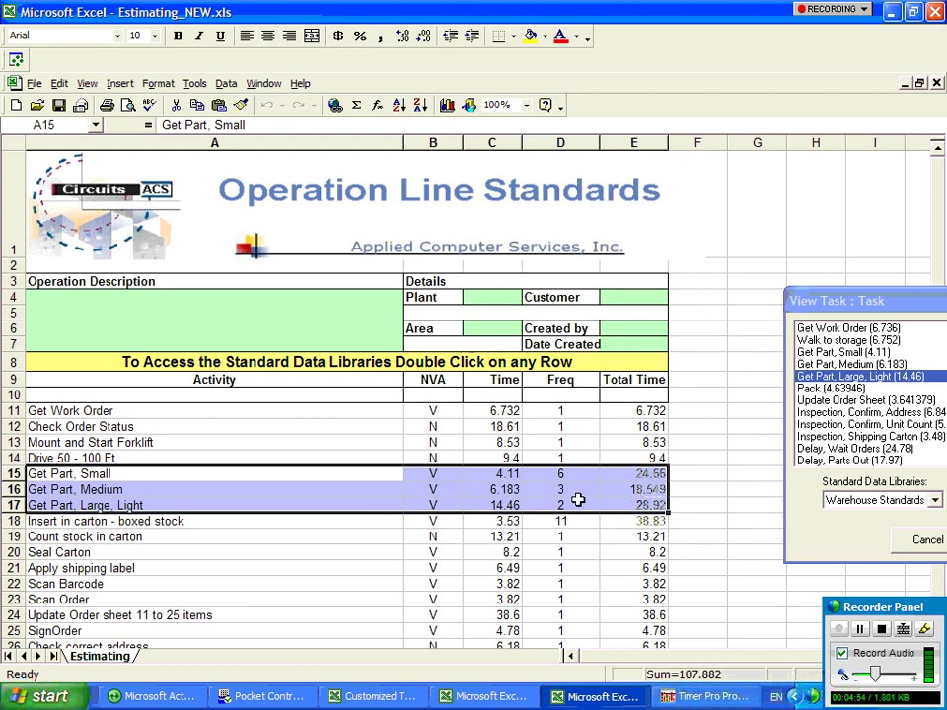